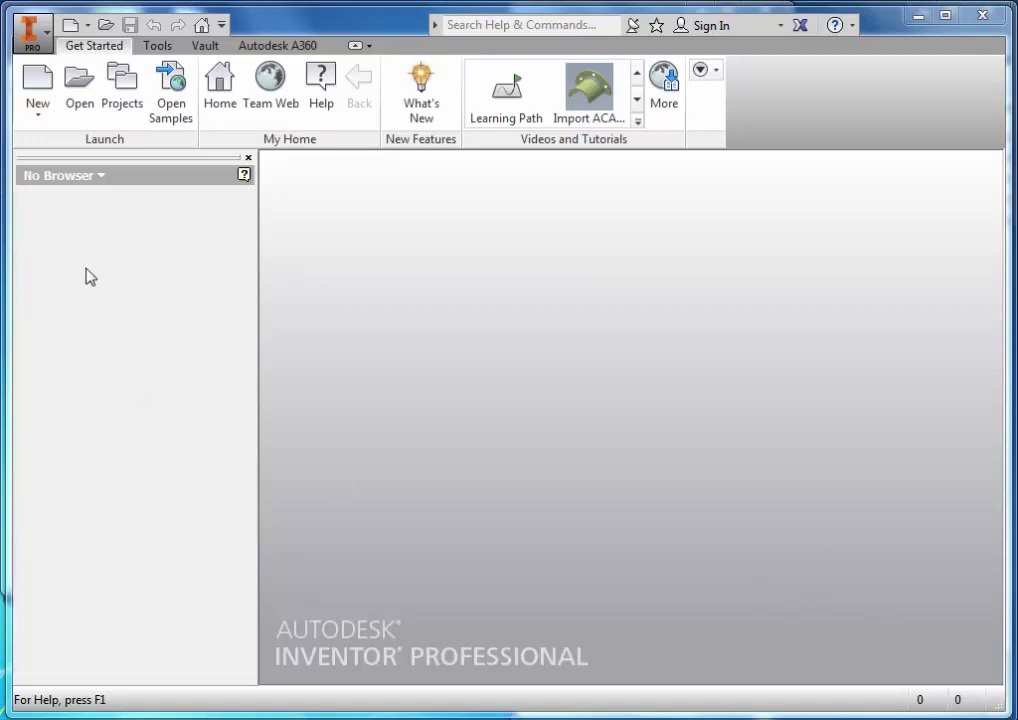
Step: Create a new part, Part5, from the metric Standard (mm).ipt template
click(38, 80)
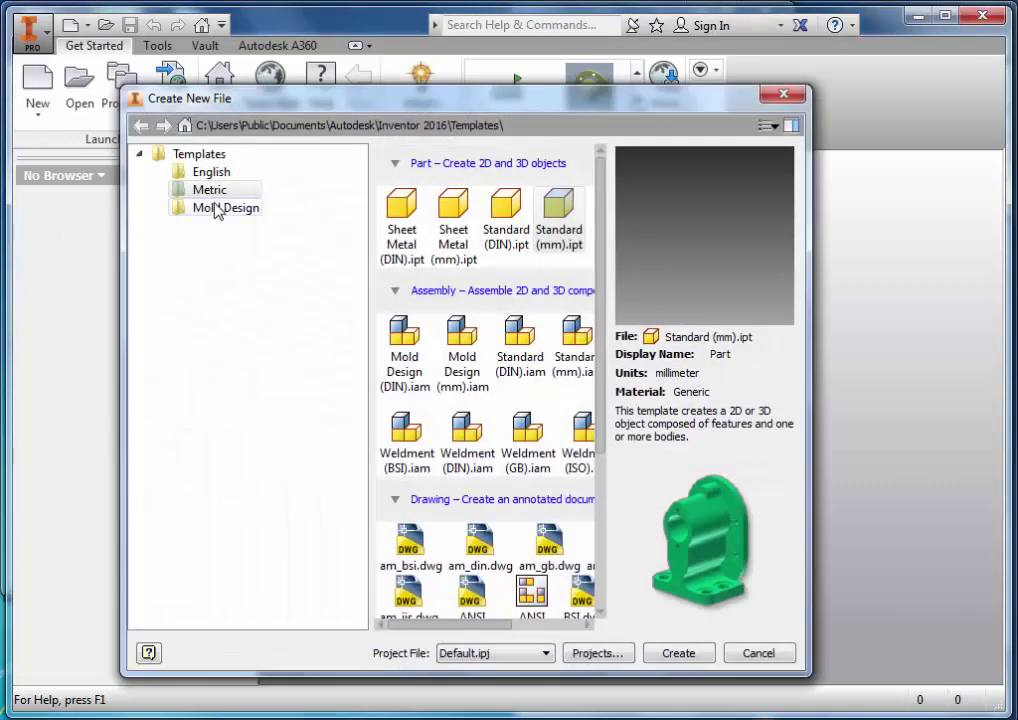
click(214, 190)
click(561, 215)
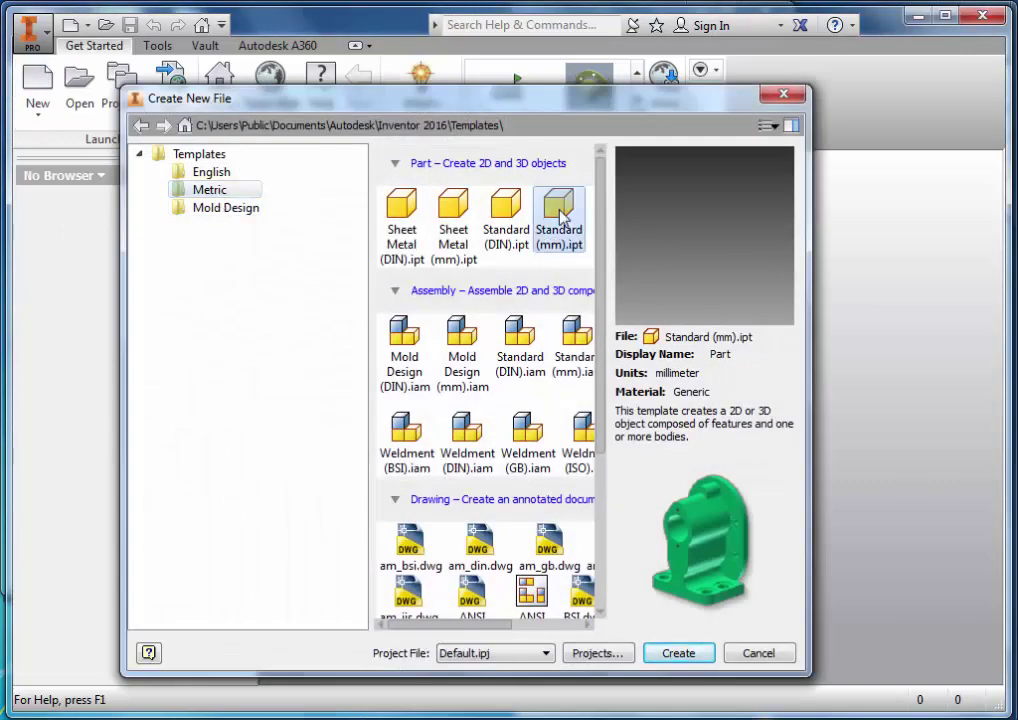
click(660, 656)
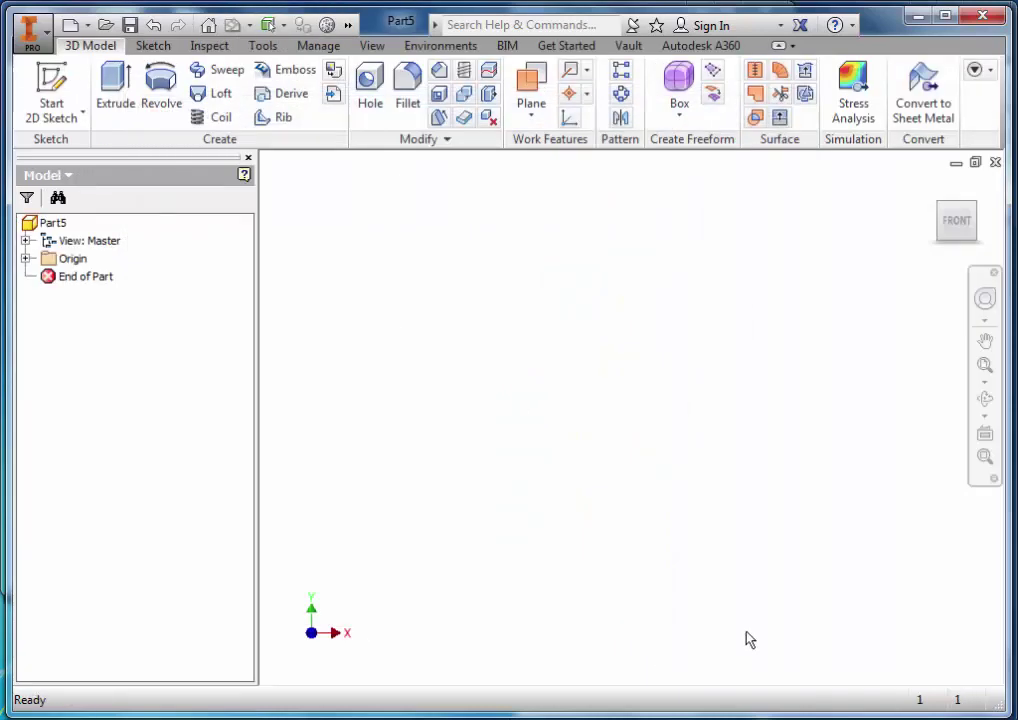
Step: Start a 2D sketch on the XY plane of Part5
click(60, 88)
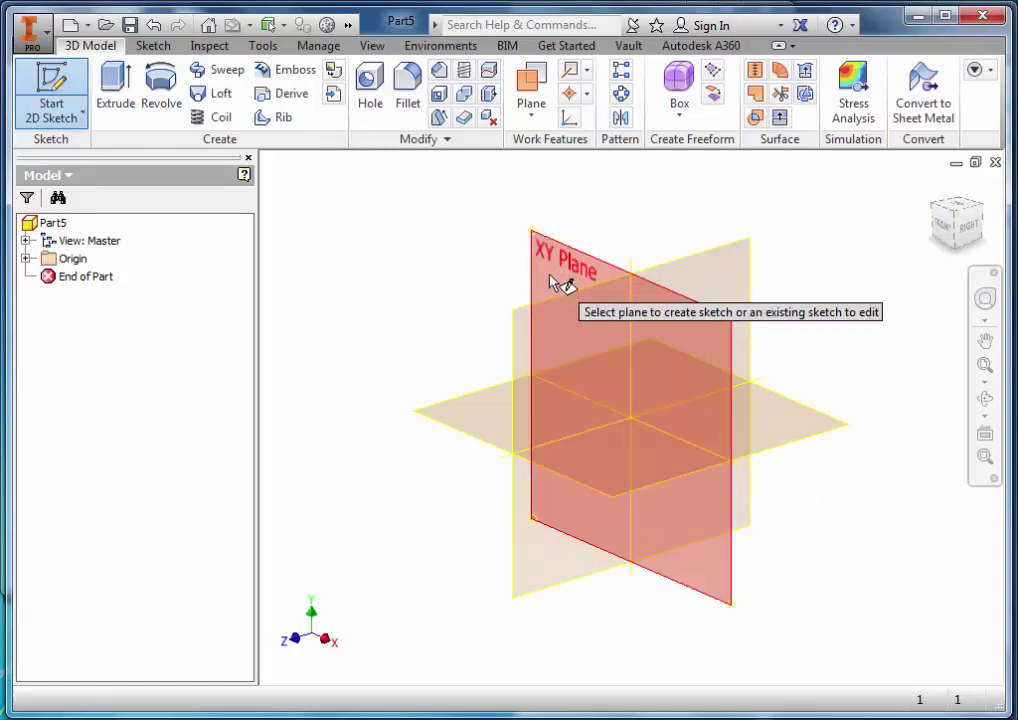
click(549, 275)
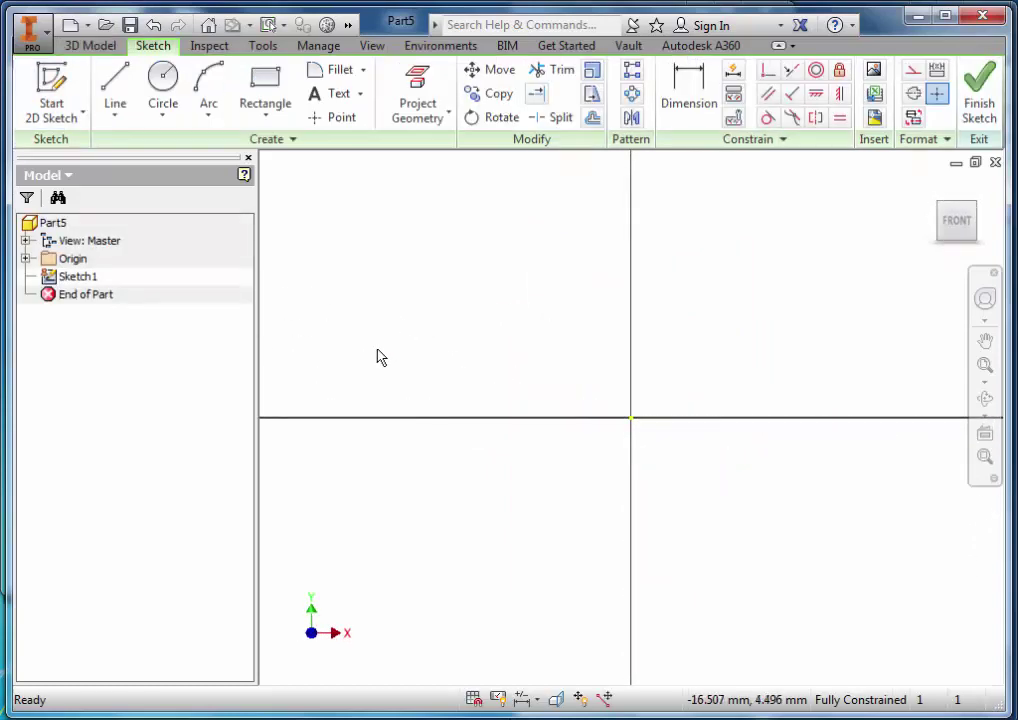
Step: Draw a rectangle from the origin and dimension it 3.5 mm wide by 1.25 mm tall
click(277, 88)
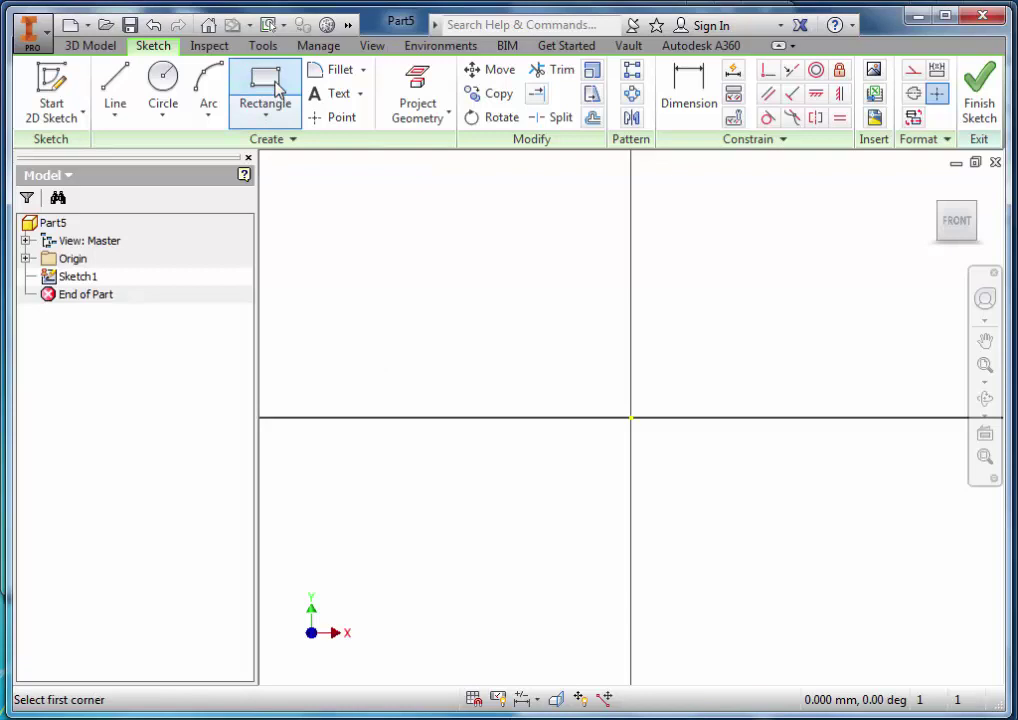
click(631, 421)
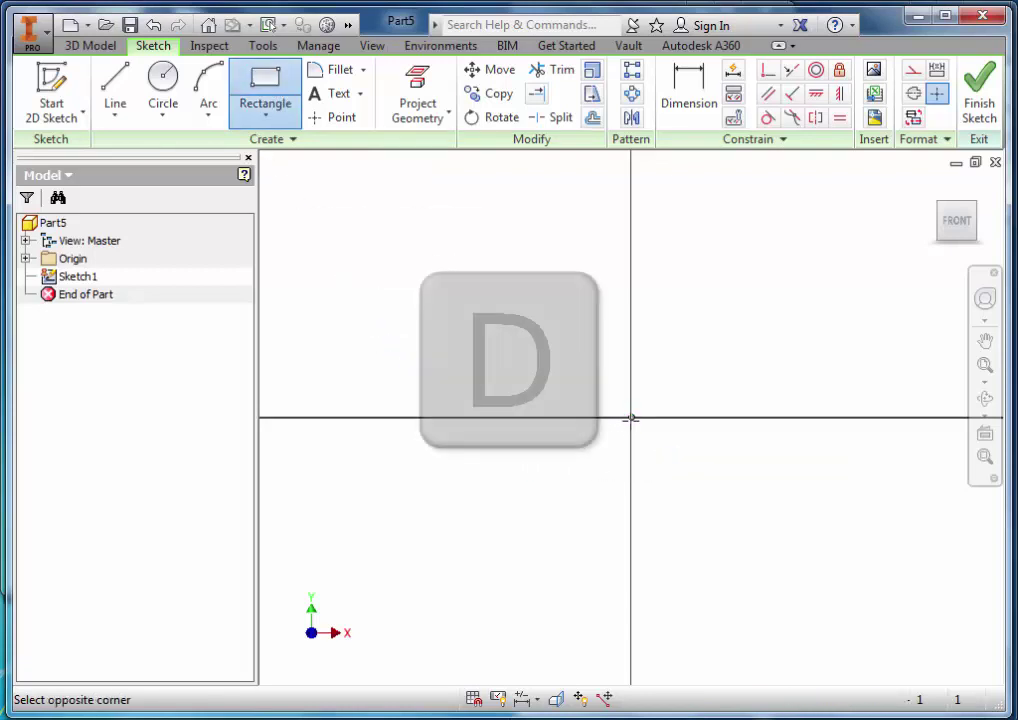
click(736, 353)
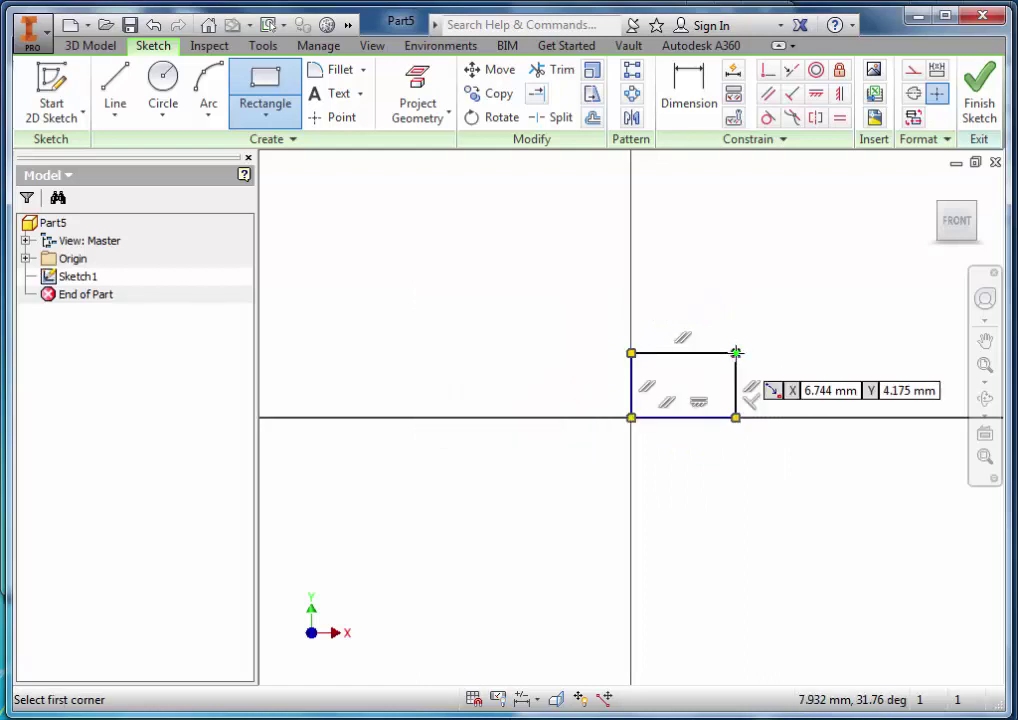
key(d)
click(688, 418)
click(688, 445)
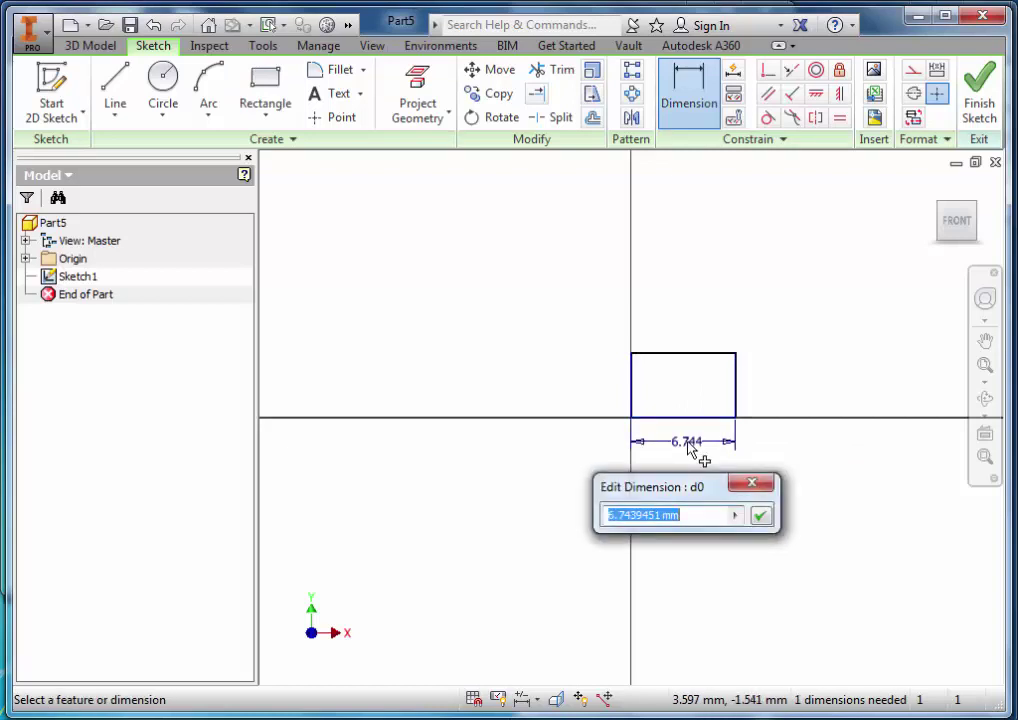
text(3.5)
key(Return)
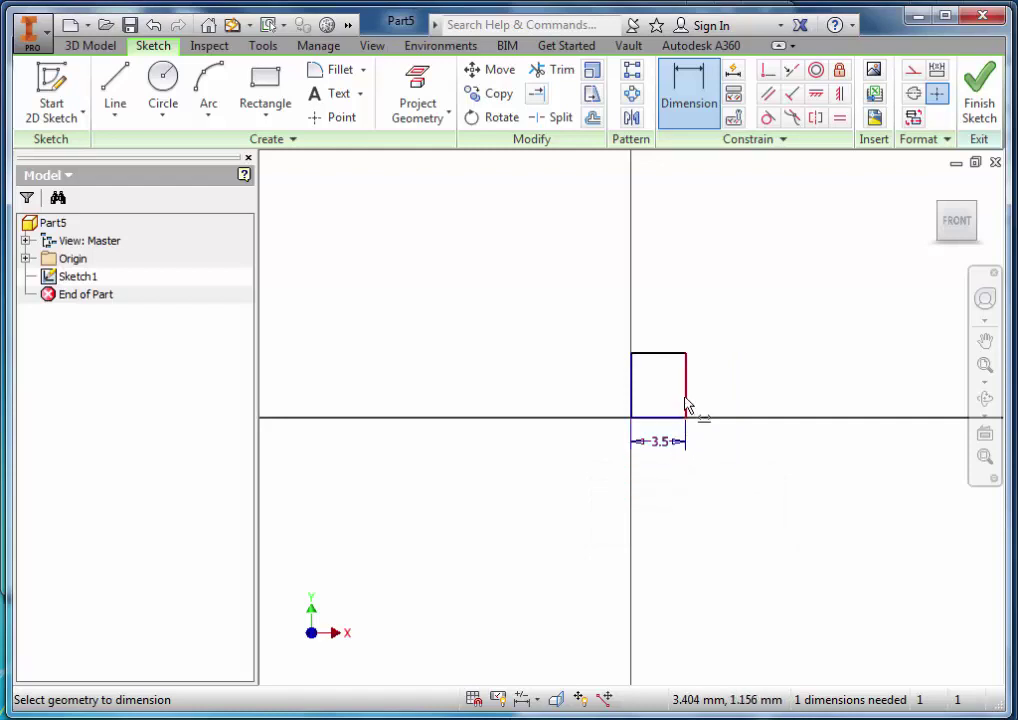
click(688, 402)
click(748, 409)
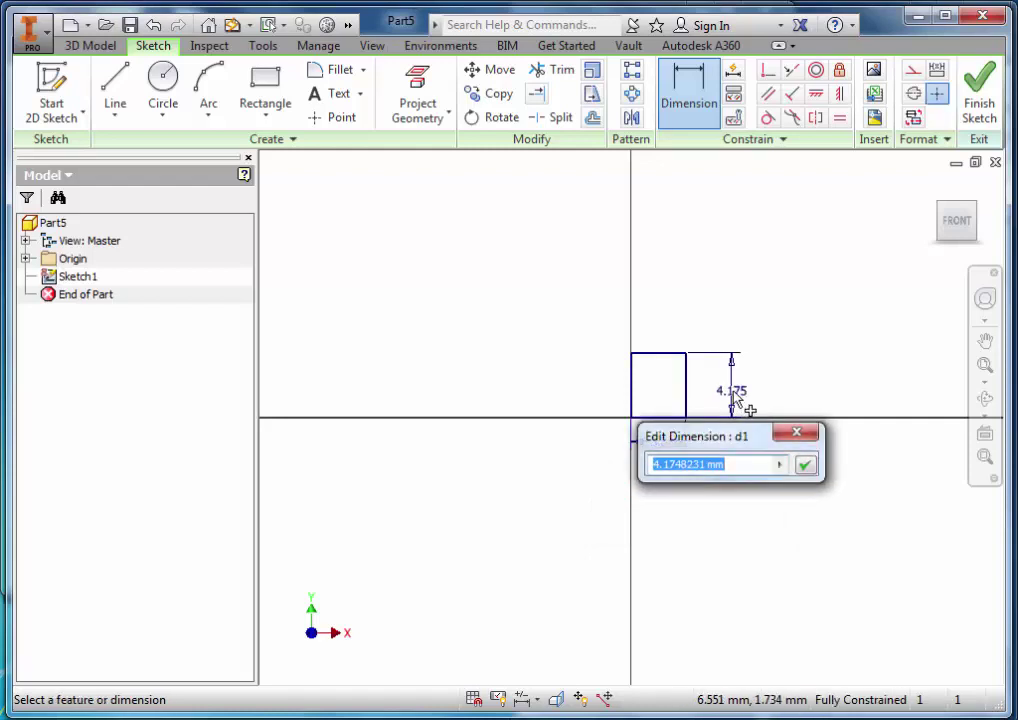
text(1.25)
key(Return)
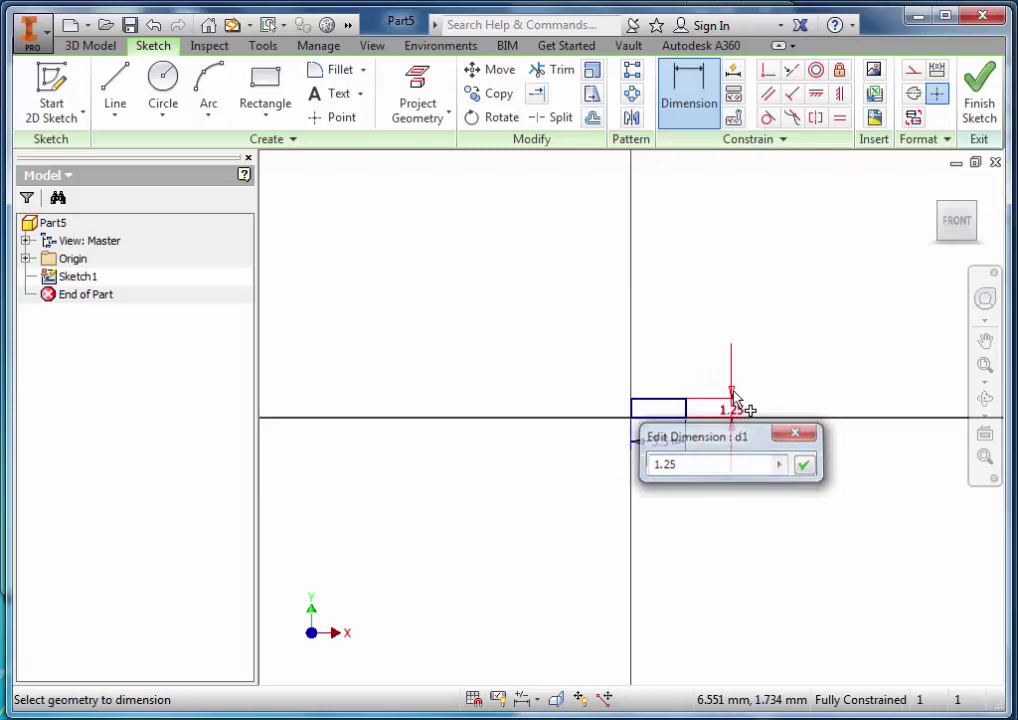
Step: Draw a rectangle on top of the first and dimension it 5 mm wide by 8.25 mm tall
click(266, 90)
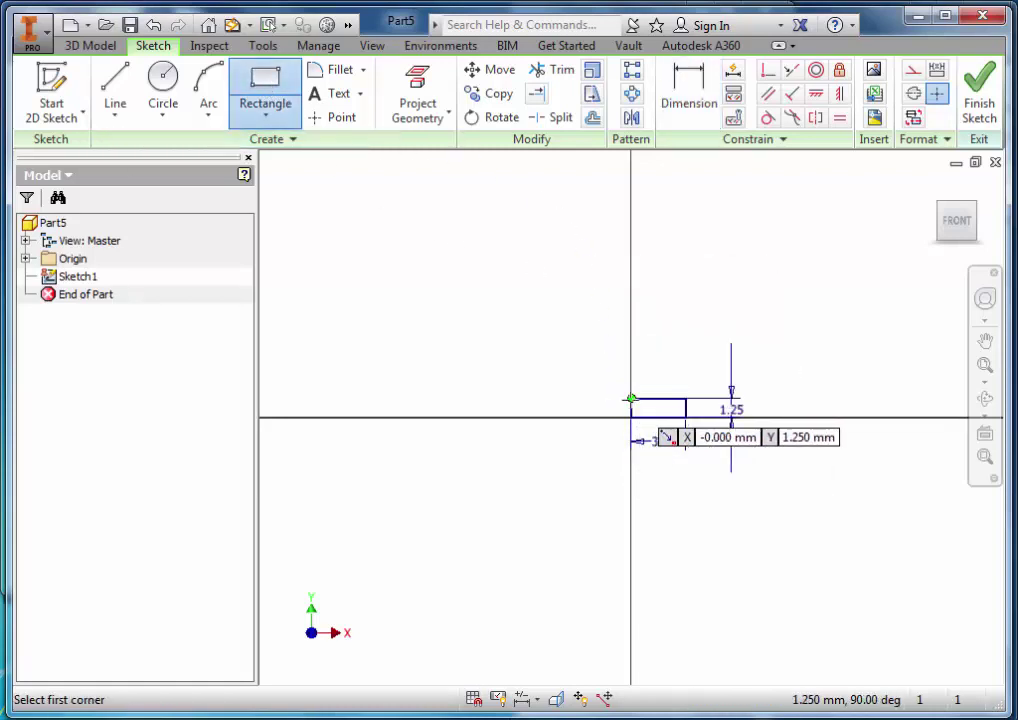
click(630, 399)
click(720, 308)
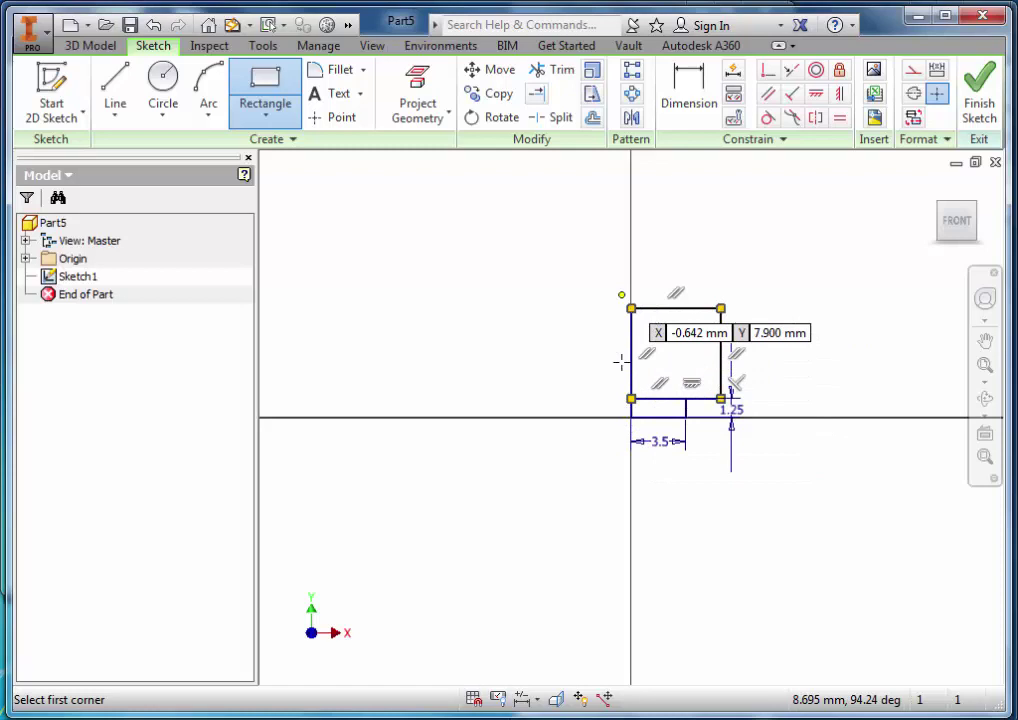
key(d)
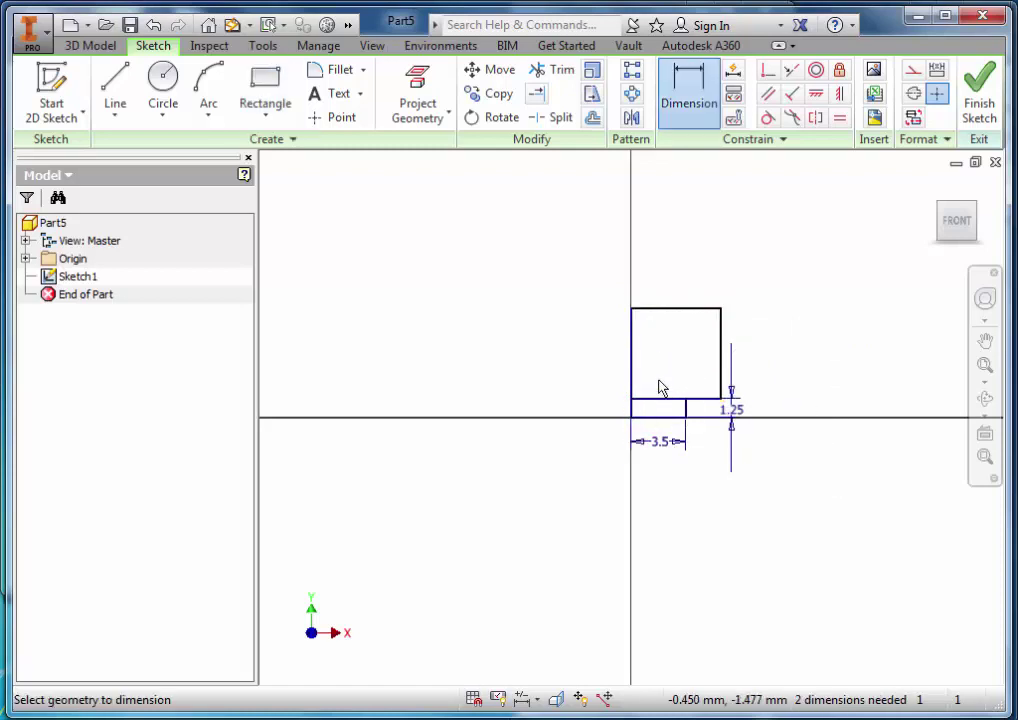
click(672, 310)
click(672, 349)
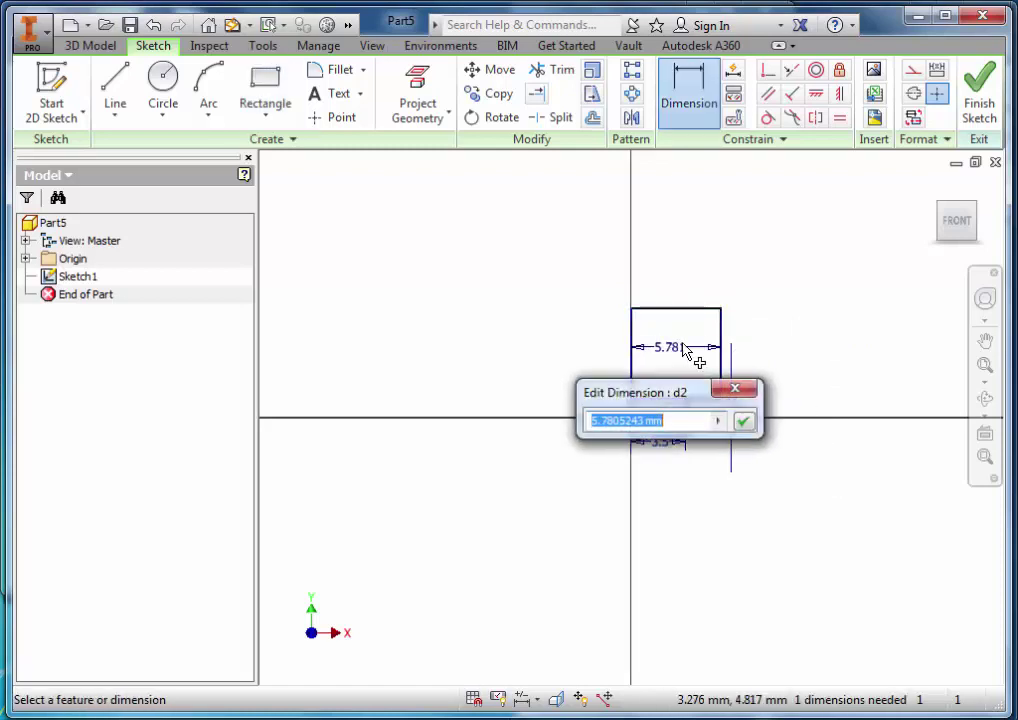
text(5)
key(Return)
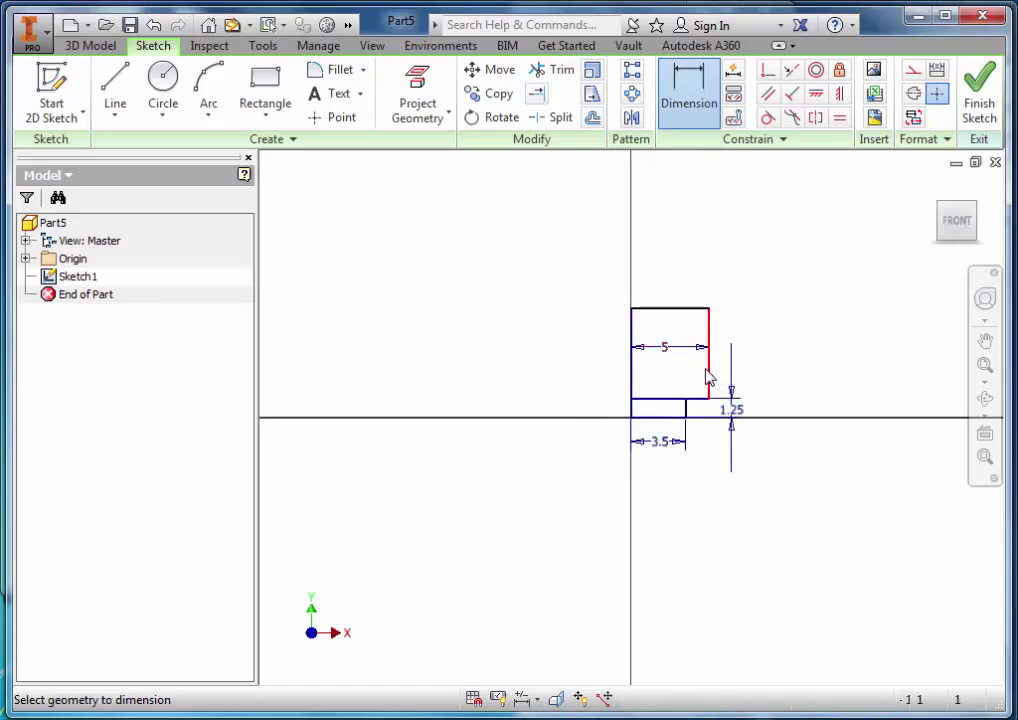
click(708, 374)
click(758, 368)
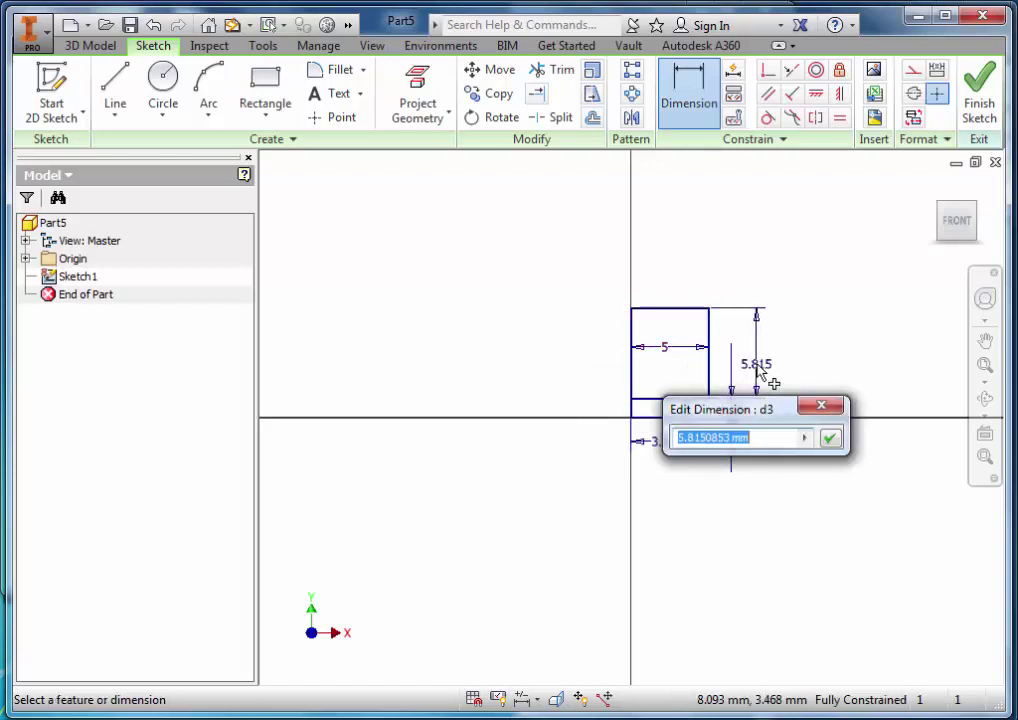
text(8.25)
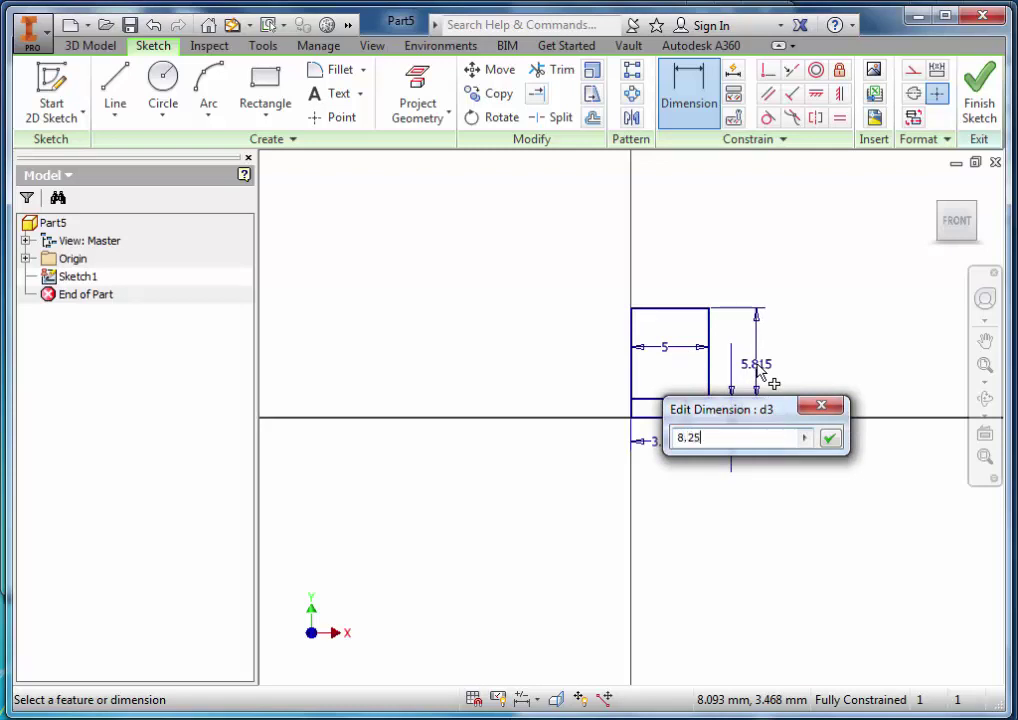
click(829, 438)
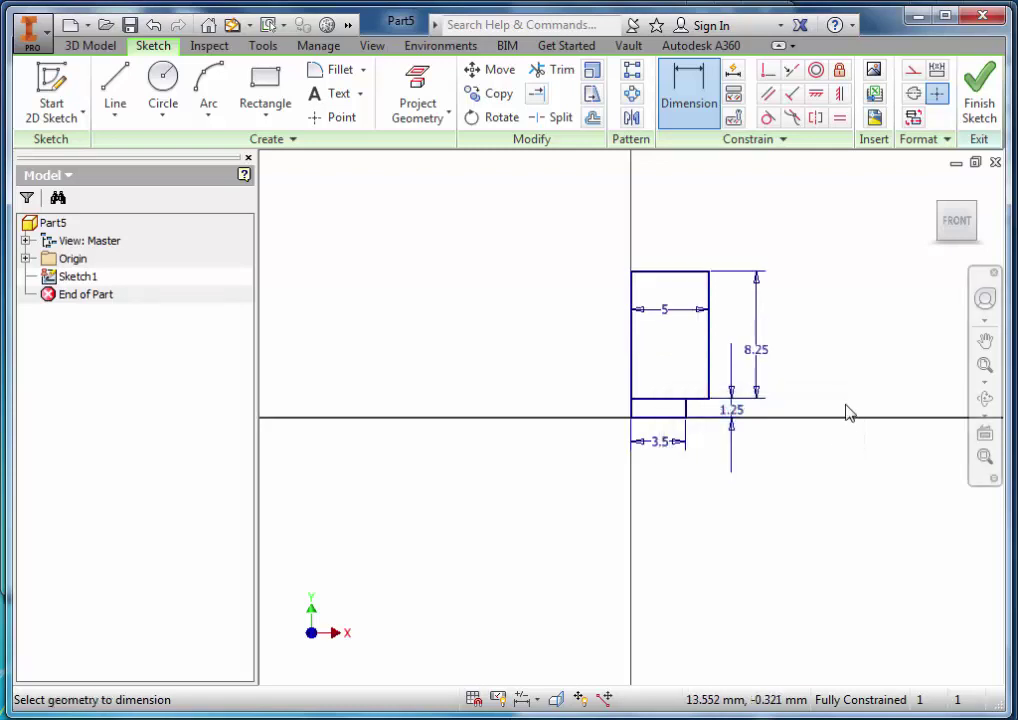
Step: Add a 2.5 mm wide, 2 mm tall rectangle on top and finish the sketch
click(266, 85)
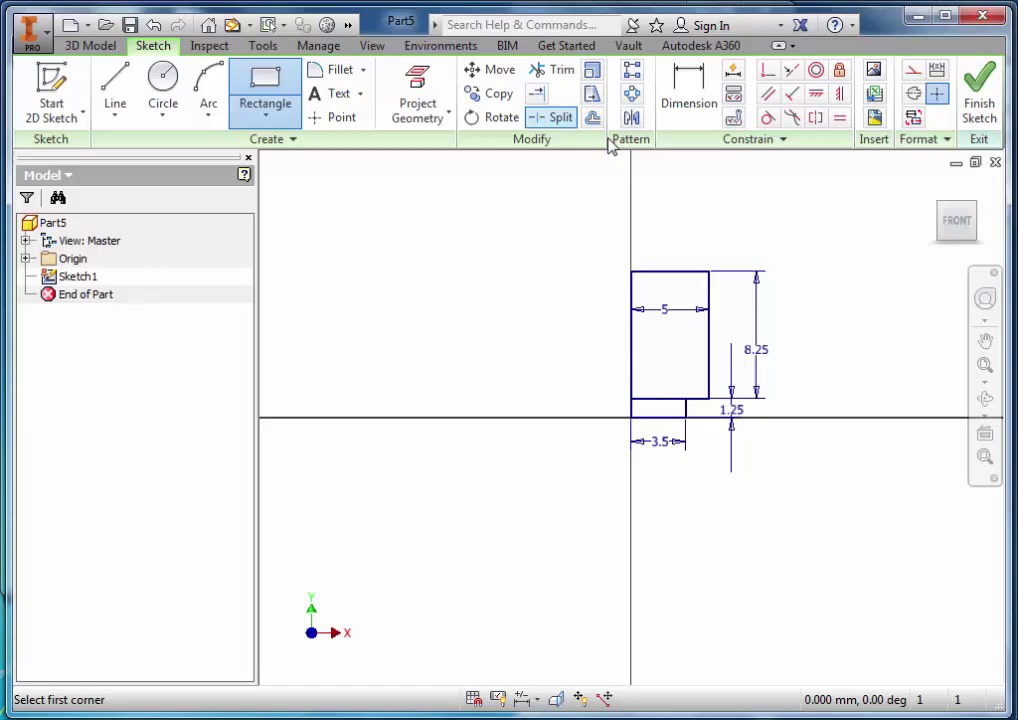
click(631, 259)
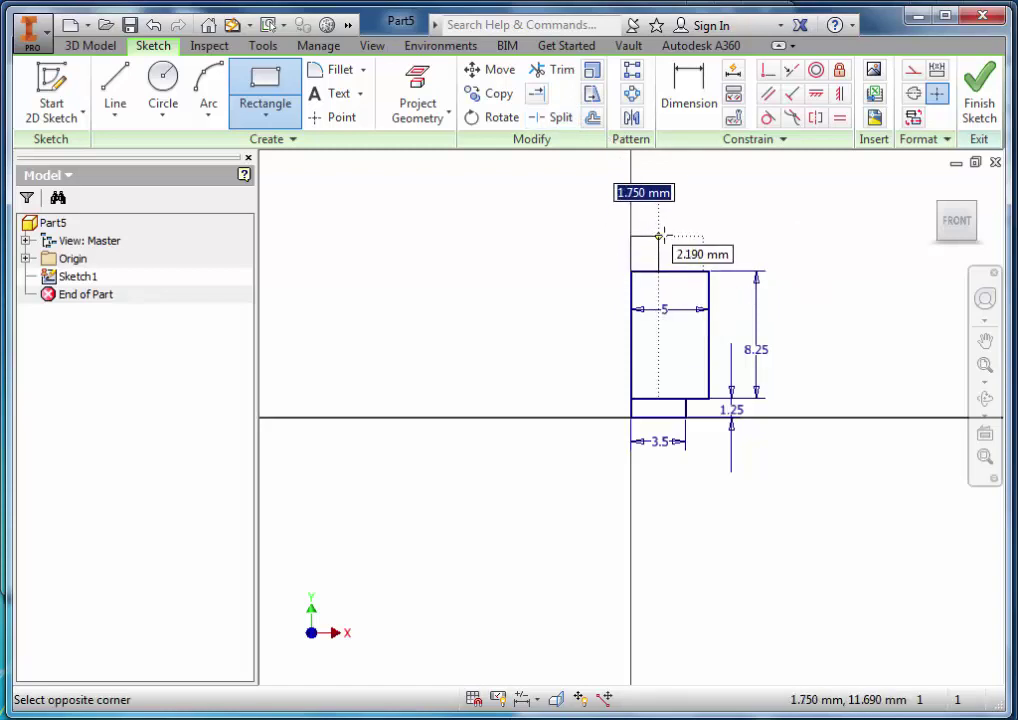
click(671, 233)
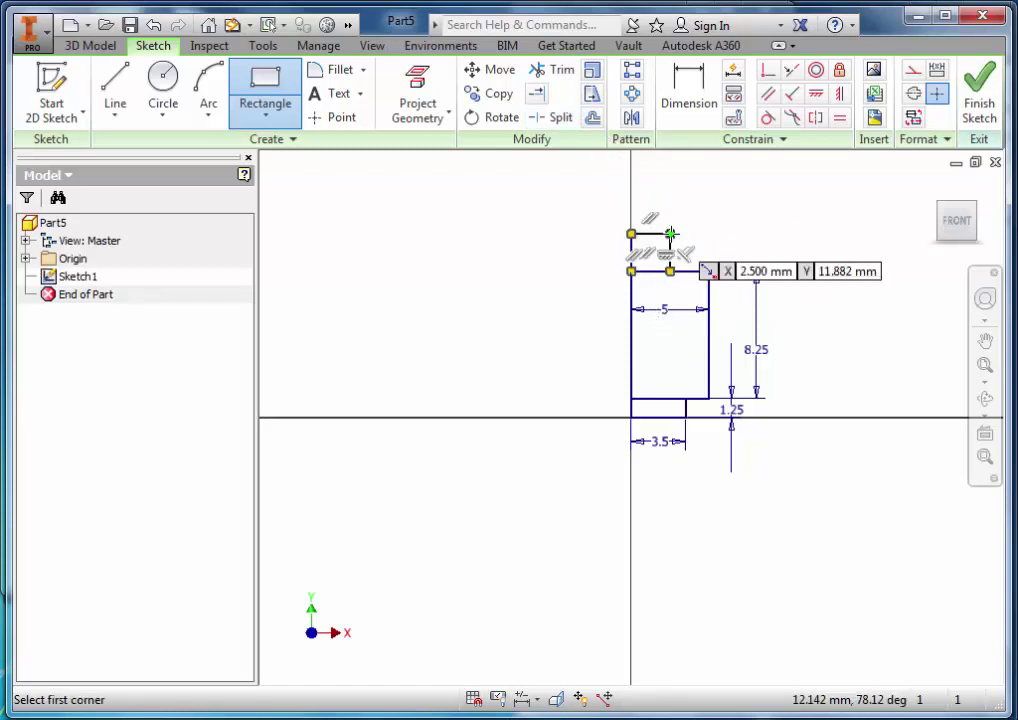
key(d)
click(652, 234)
click(648, 199)
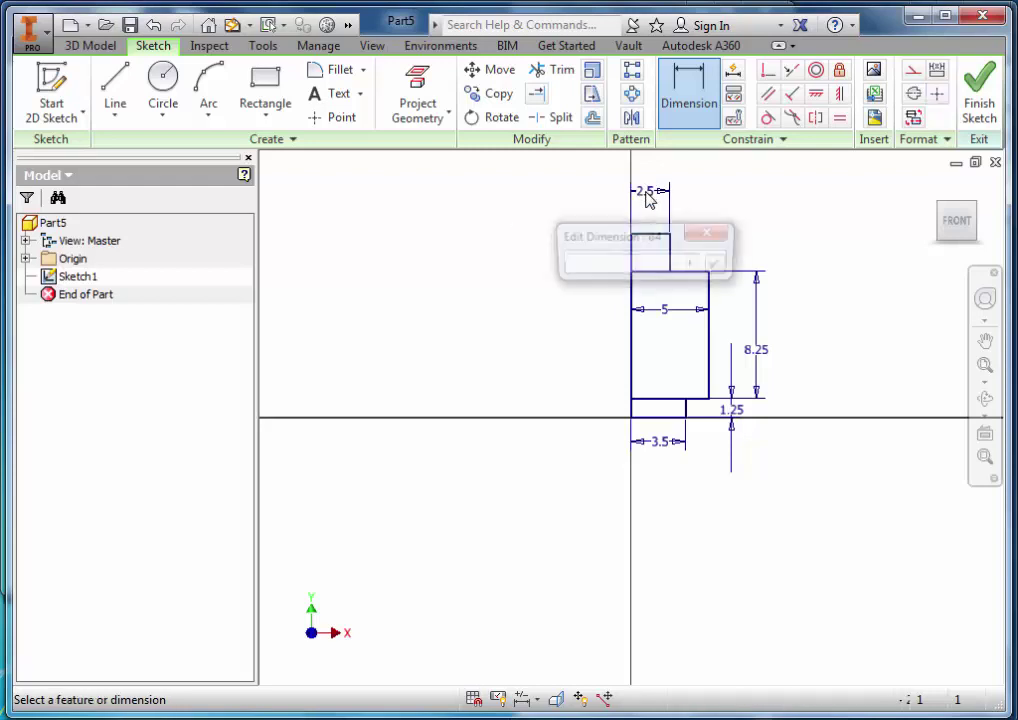
text(2.5)
key(Return)
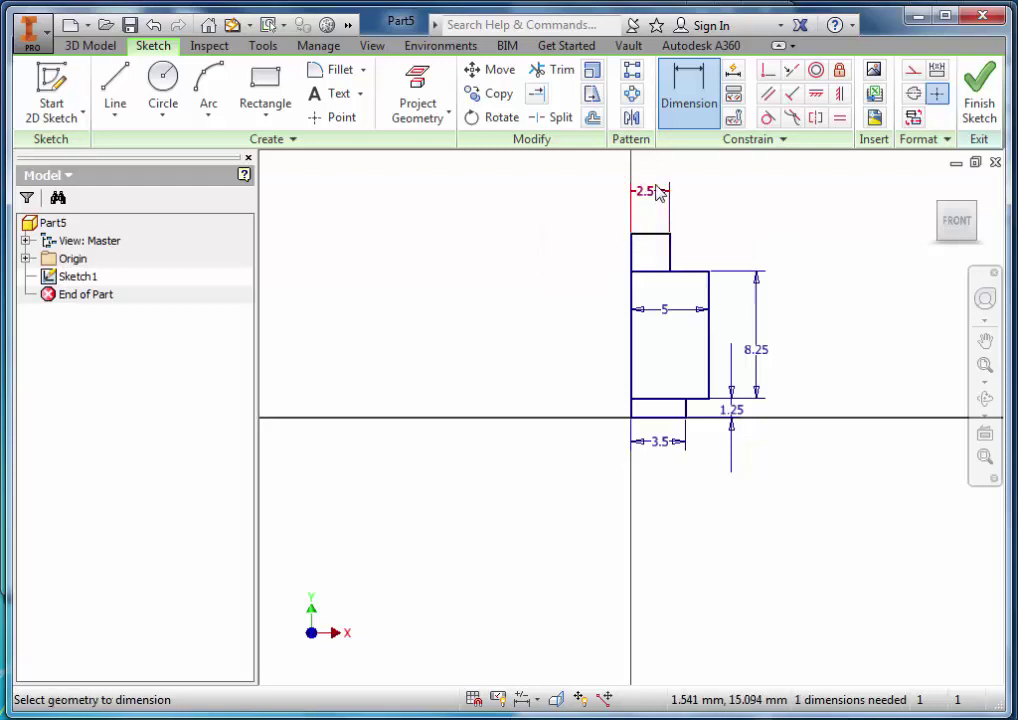
click(669, 256)
text(2)
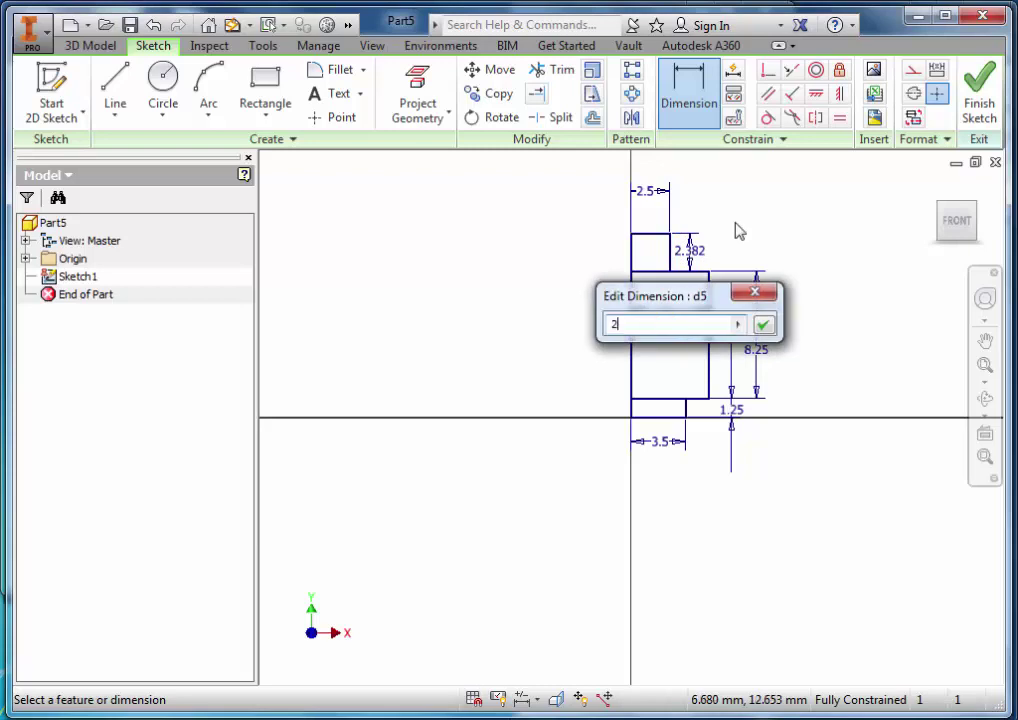
key(Return)
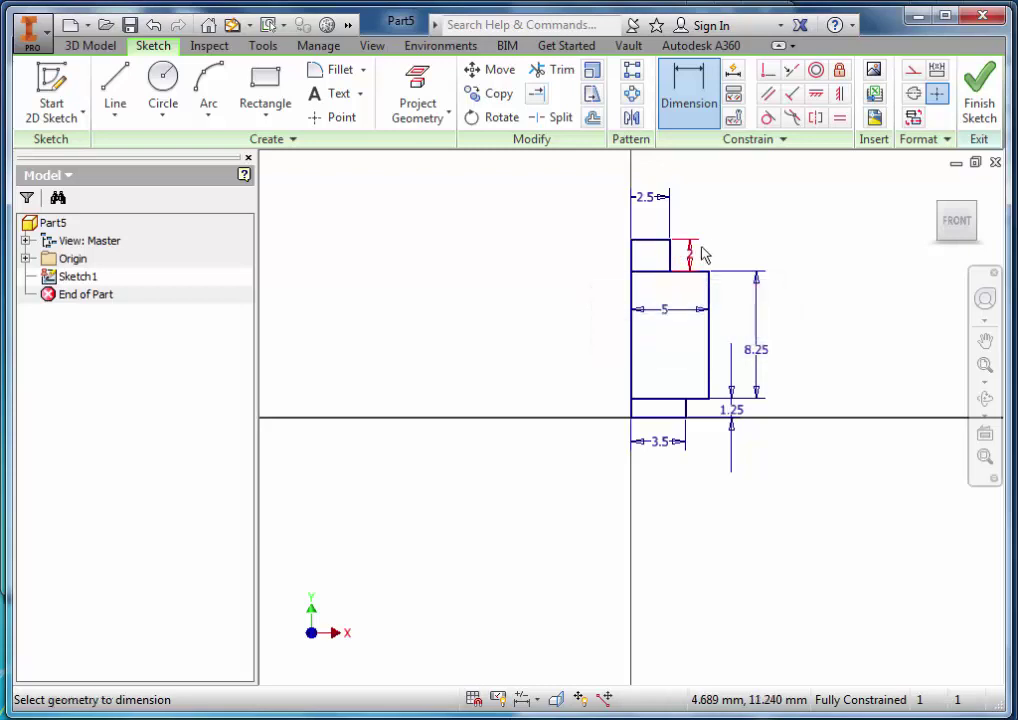
click(975, 90)
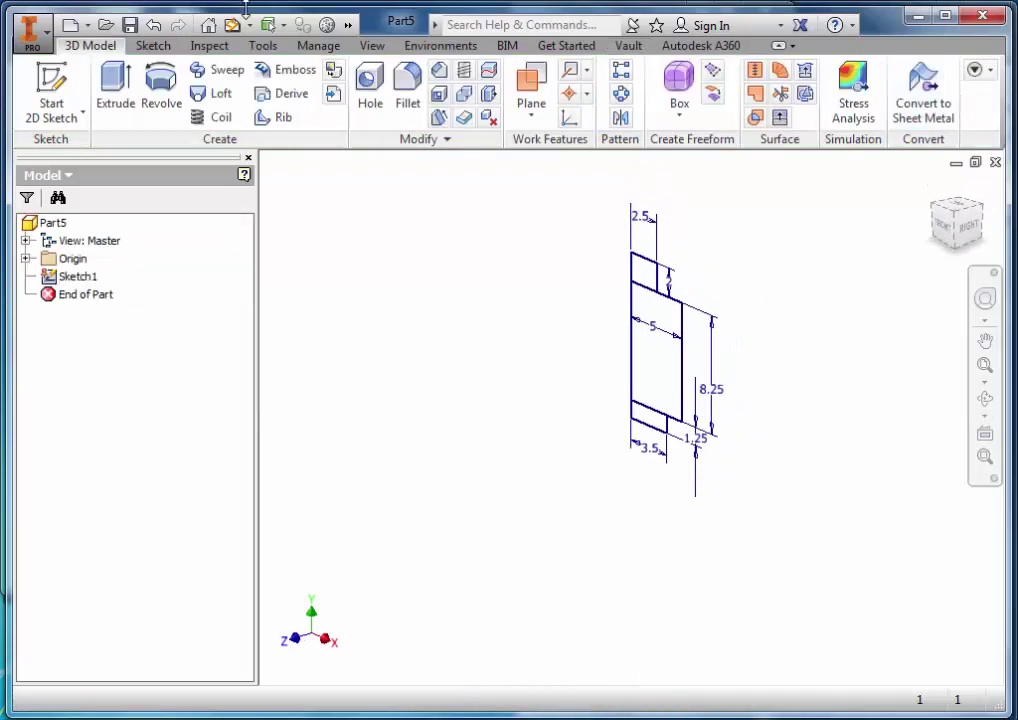
Step: Preview a full revolve of the profile regions about the sketch's left vertical edge
click(153, 82)
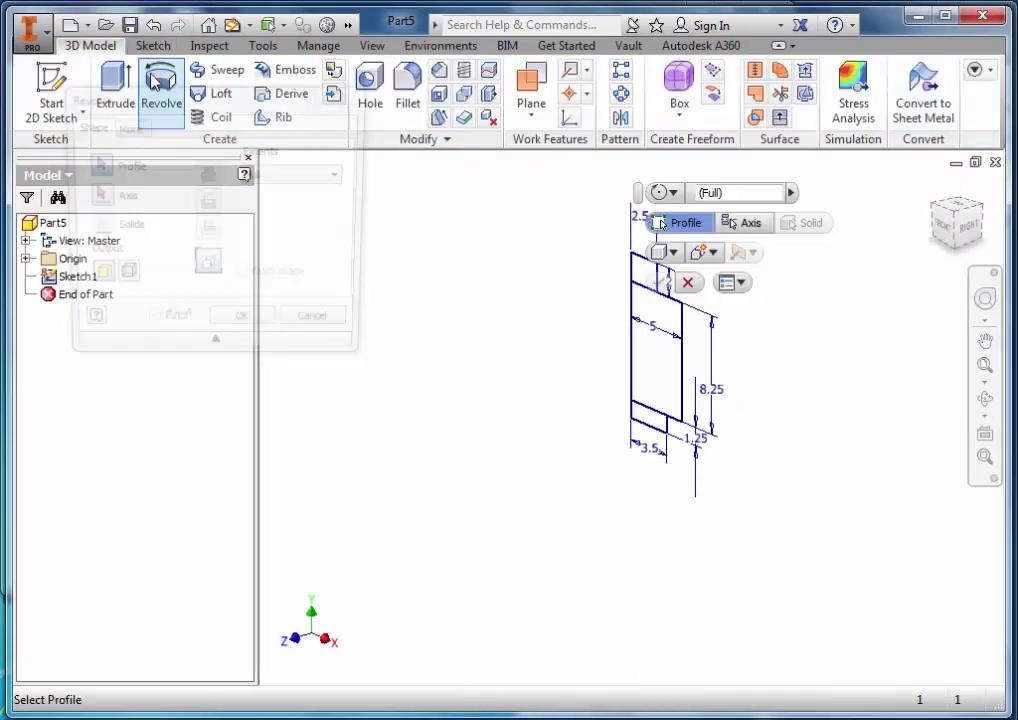
click(652, 418)
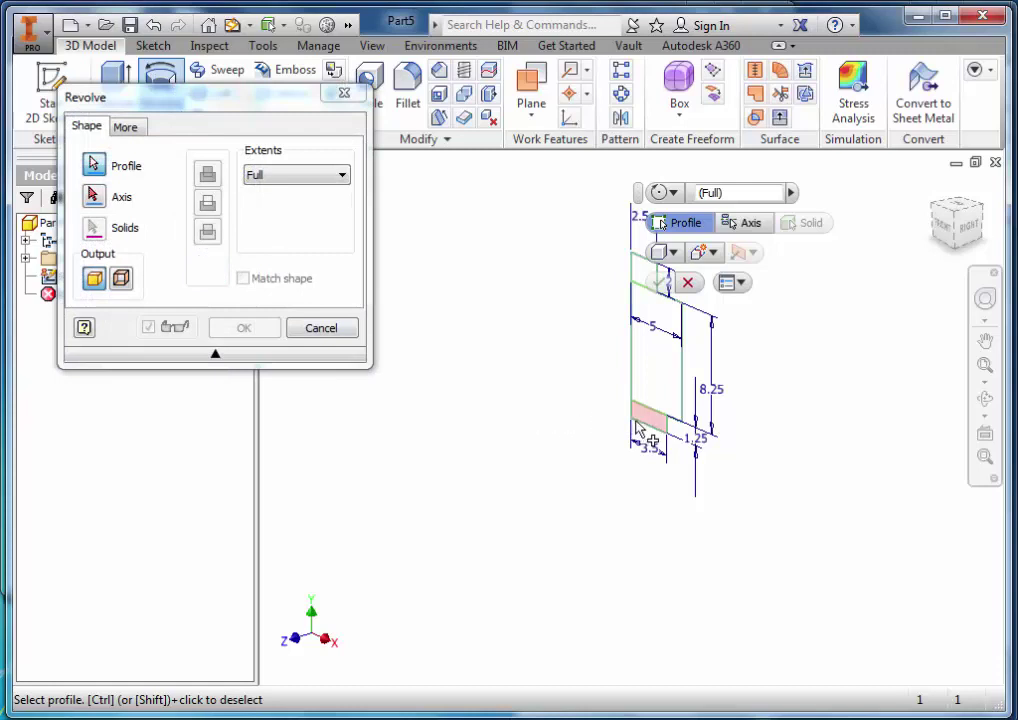
click(643, 270)
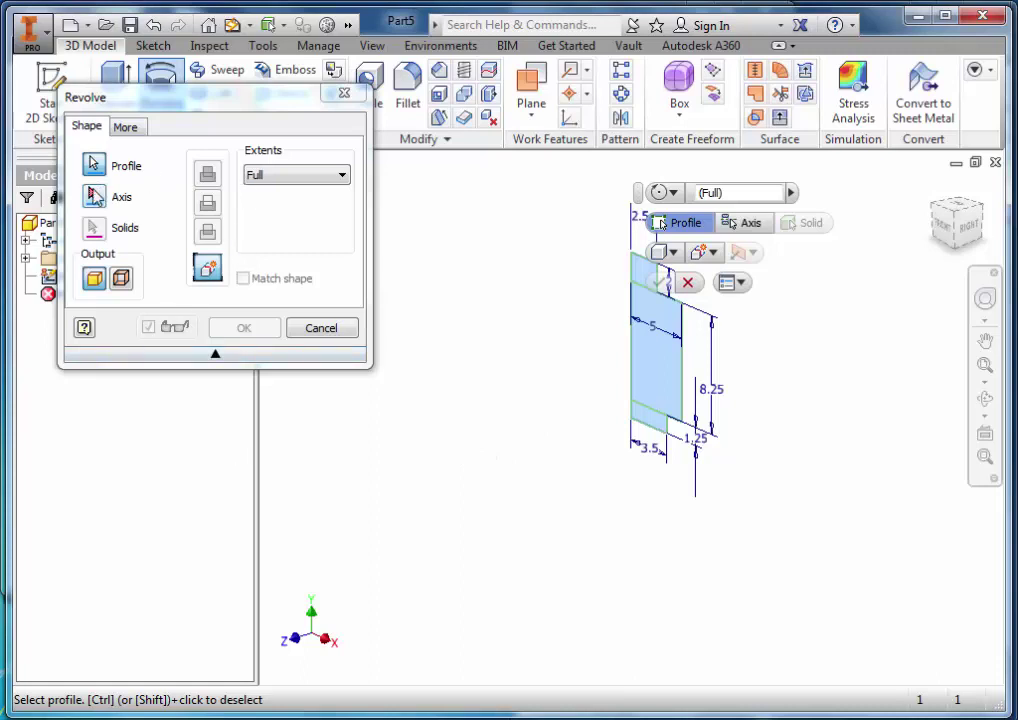
click(93, 197)
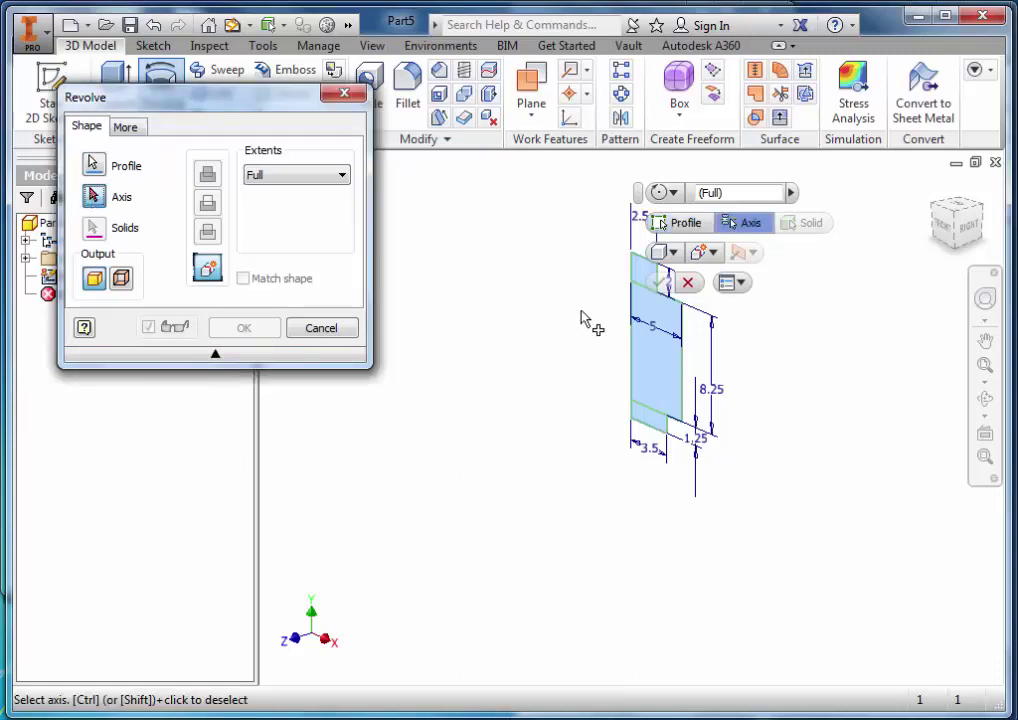
click(632, 361)
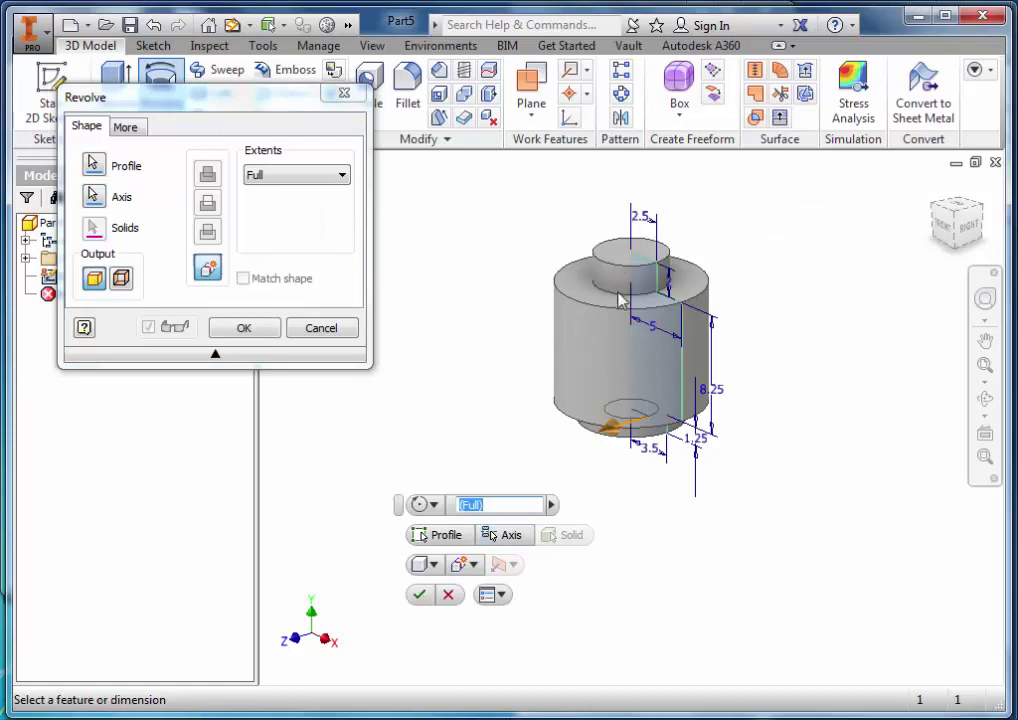
Step: Apply the revolve, then round the main body's top and bottom outer edges with 1 mm fillets
click(244, 329)
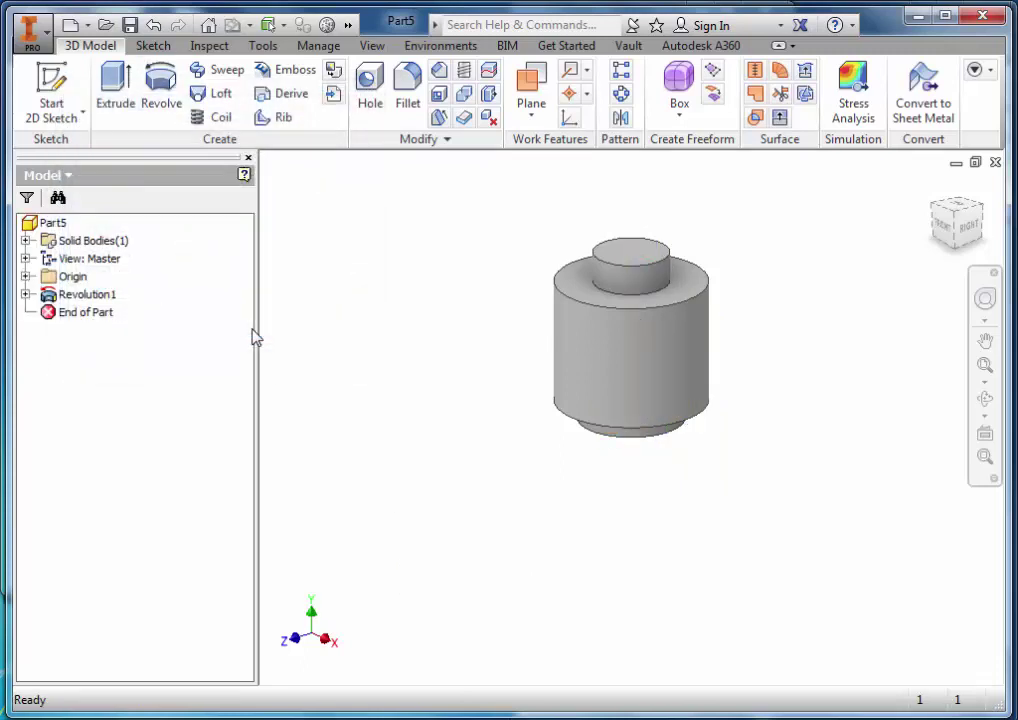
click(955, 220)
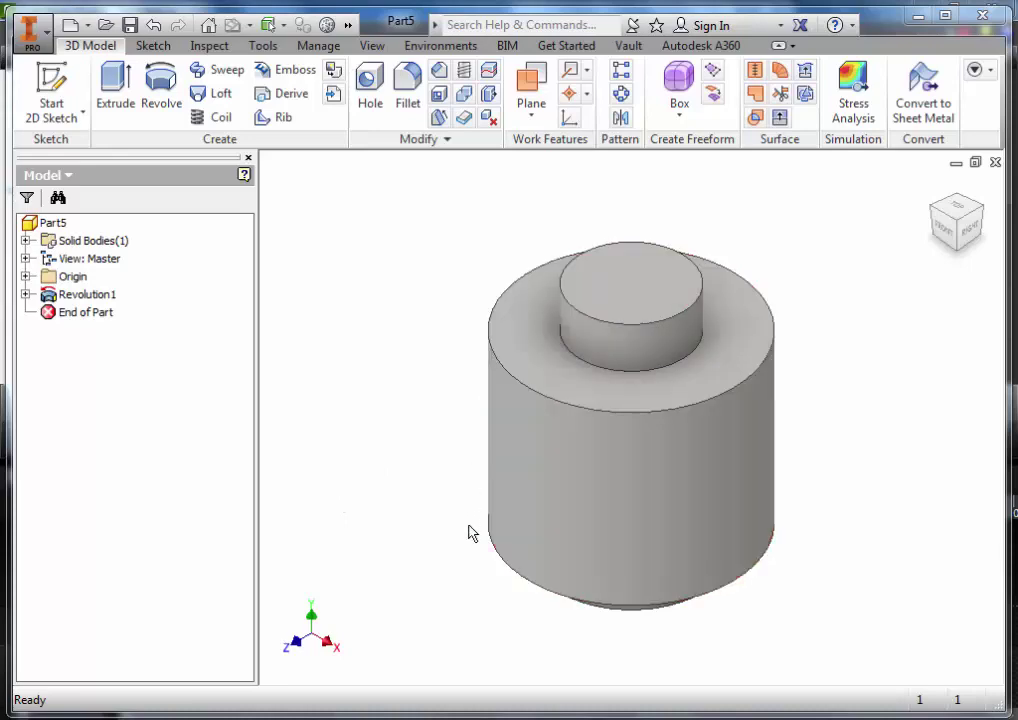
click(401, 94)
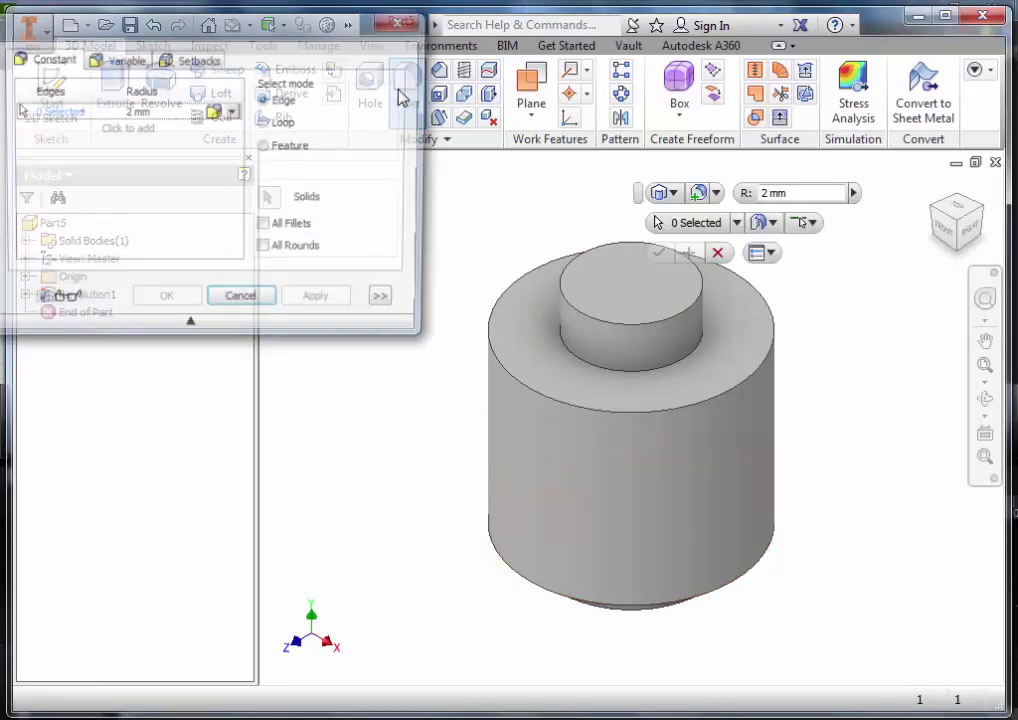
click(536, 399)
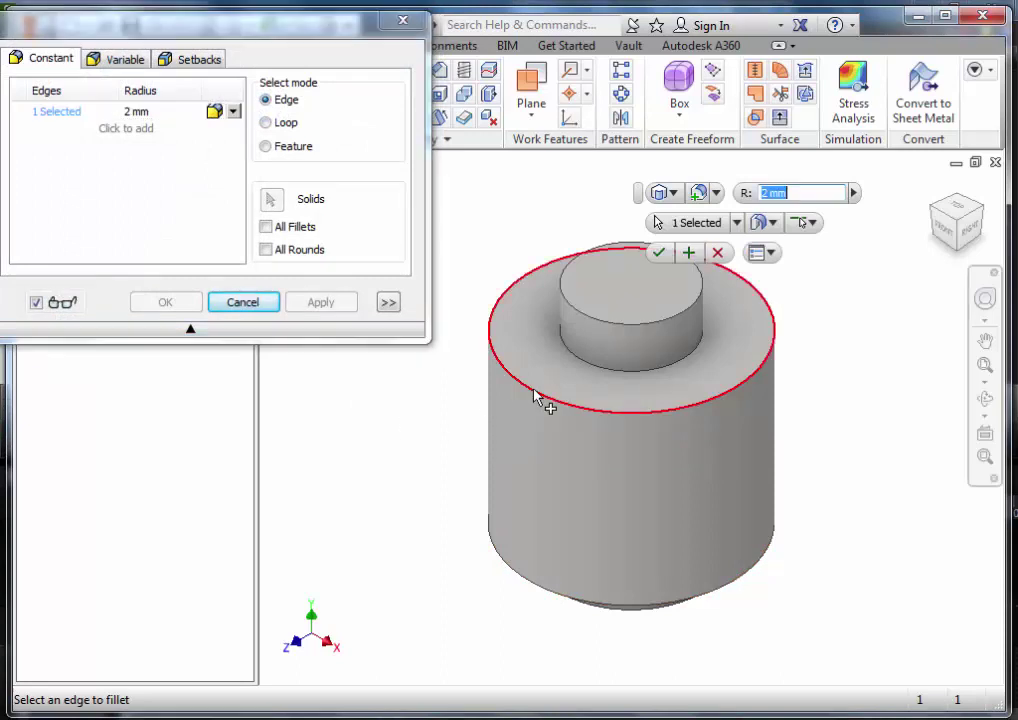
click(515, 575)
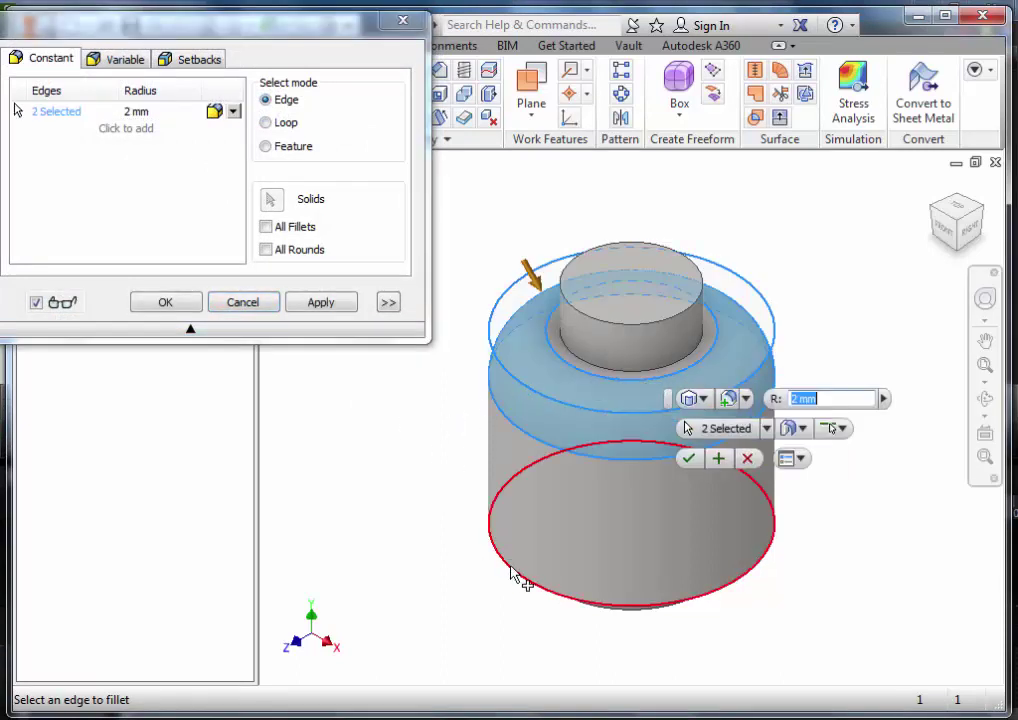
click(137, 111)
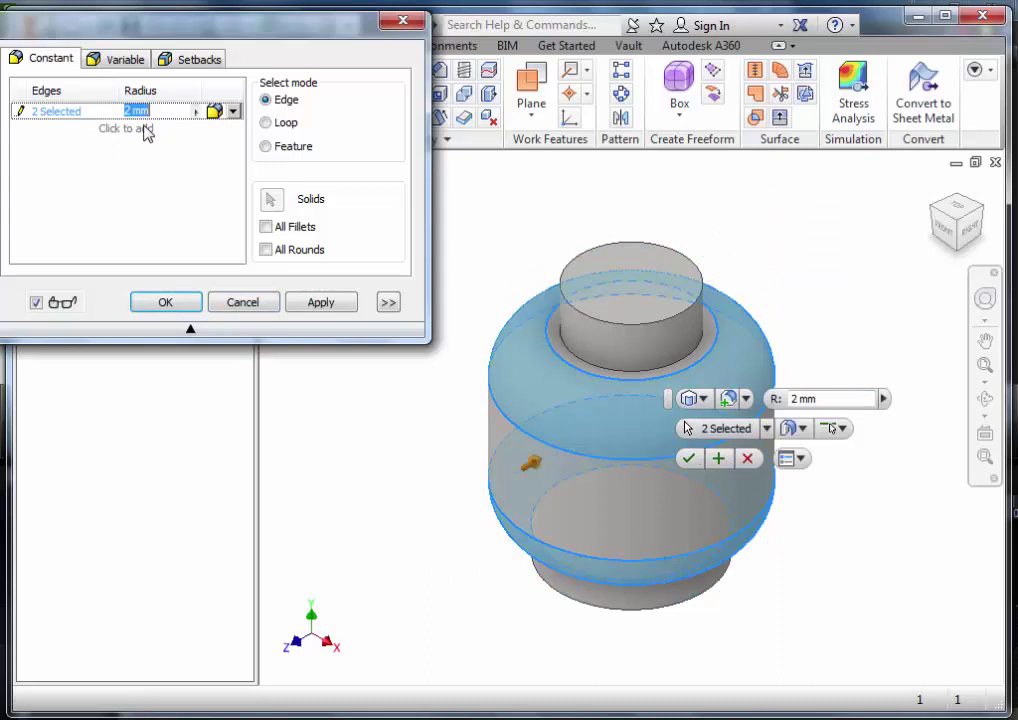
text(1)
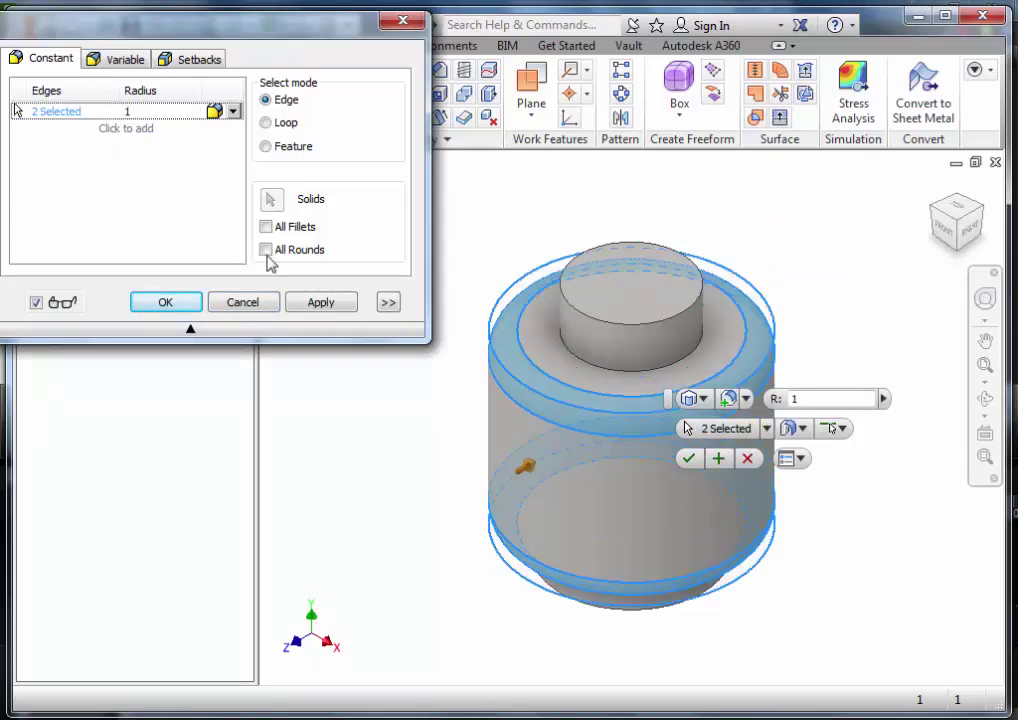
click(164, 302)
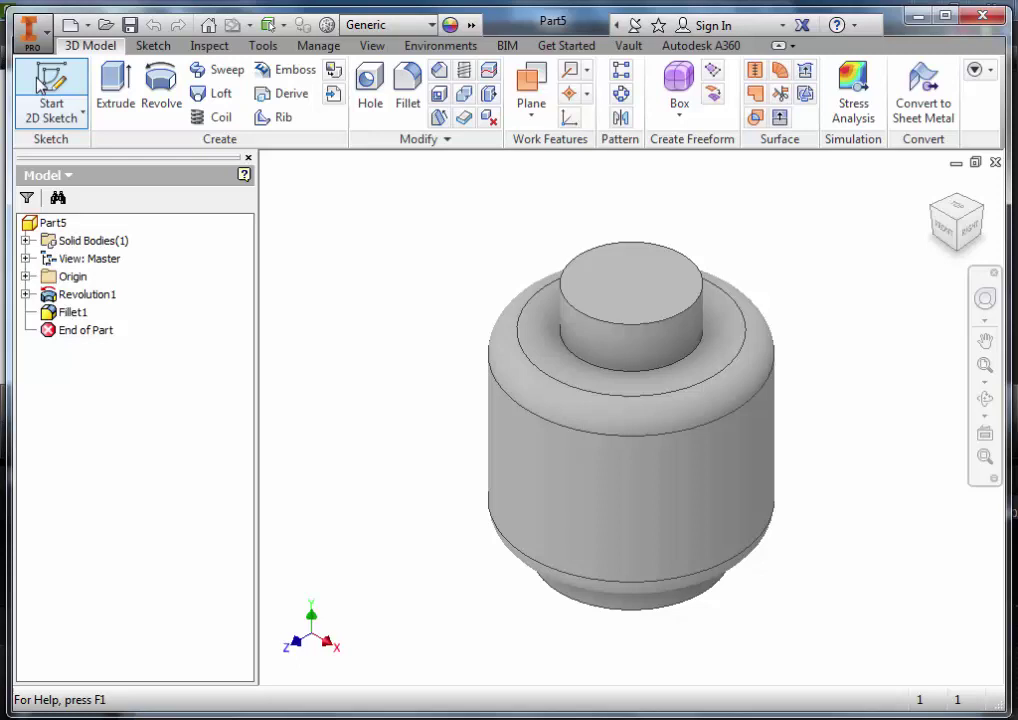
Step: Orbit to the underside and start a new sketch on the bottom face
click(986, 401)
drag(638, 482, 639, 218)
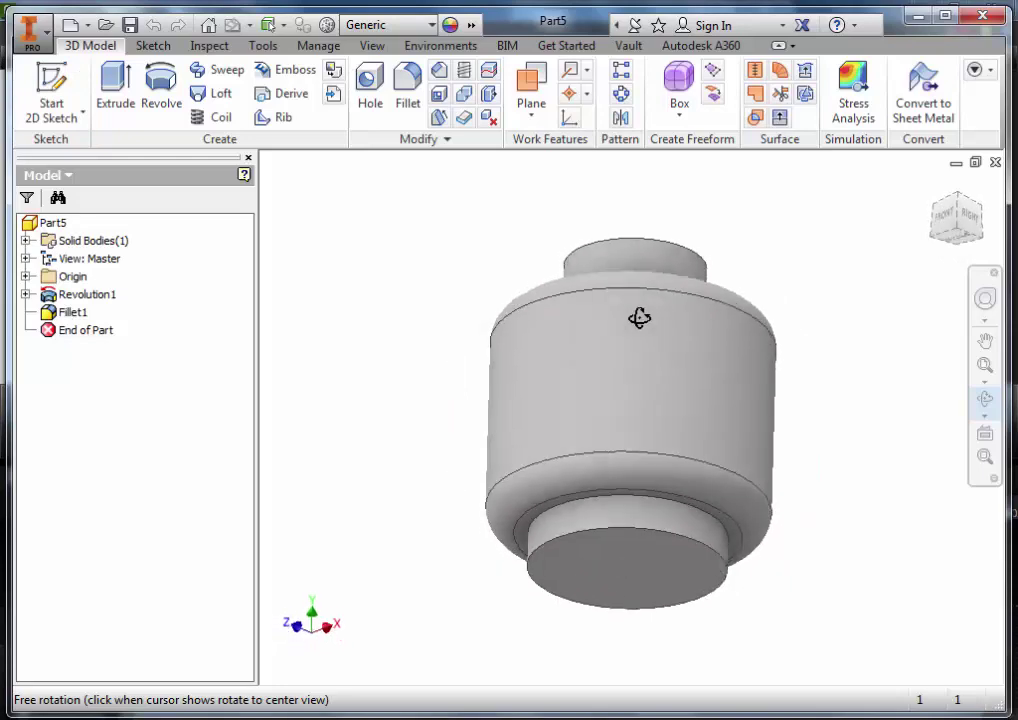
right_click(645, 255)
click(718, 257)
key(s)
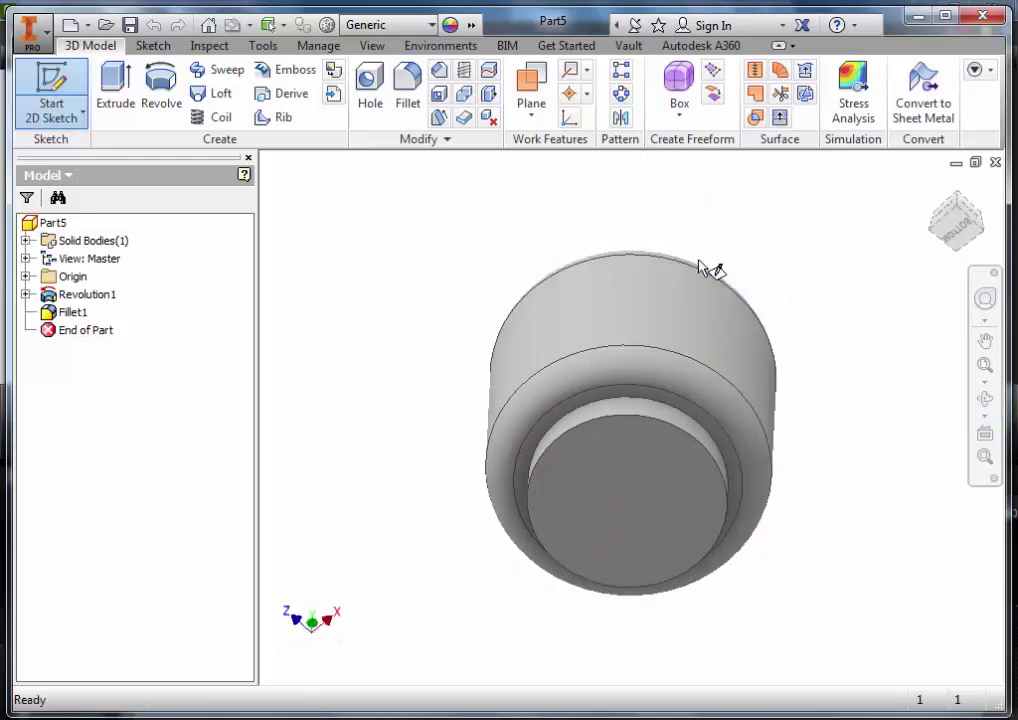
click(634, 536)
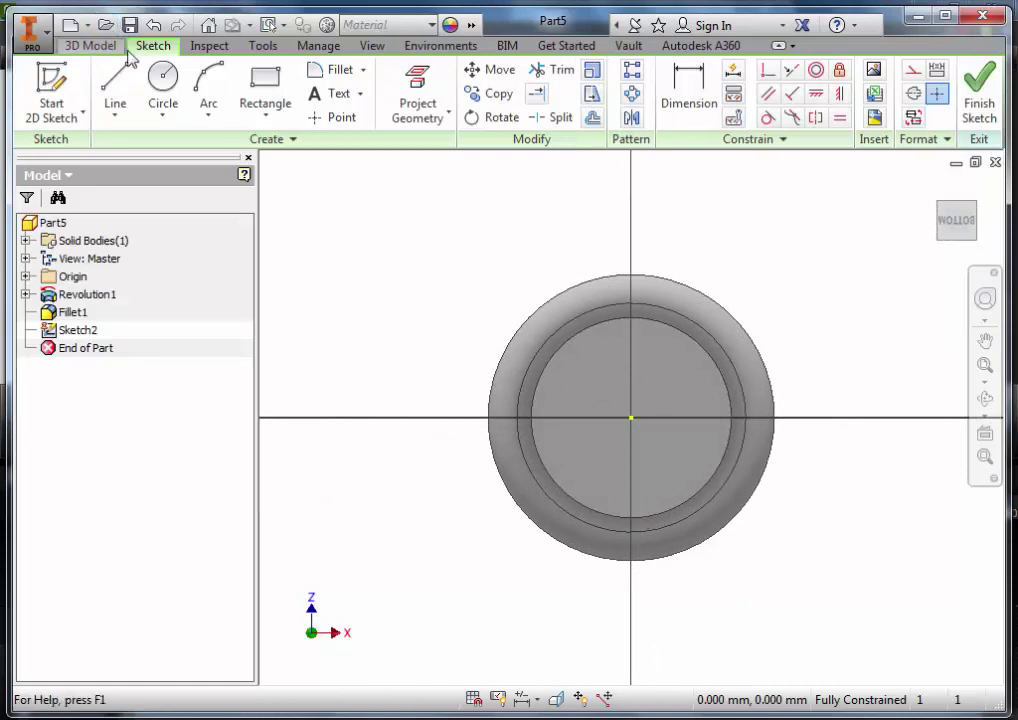
Step: Draw a circle centred at the origin, give it a 5 mm diameter, and finish the sketch
click(157, 82)
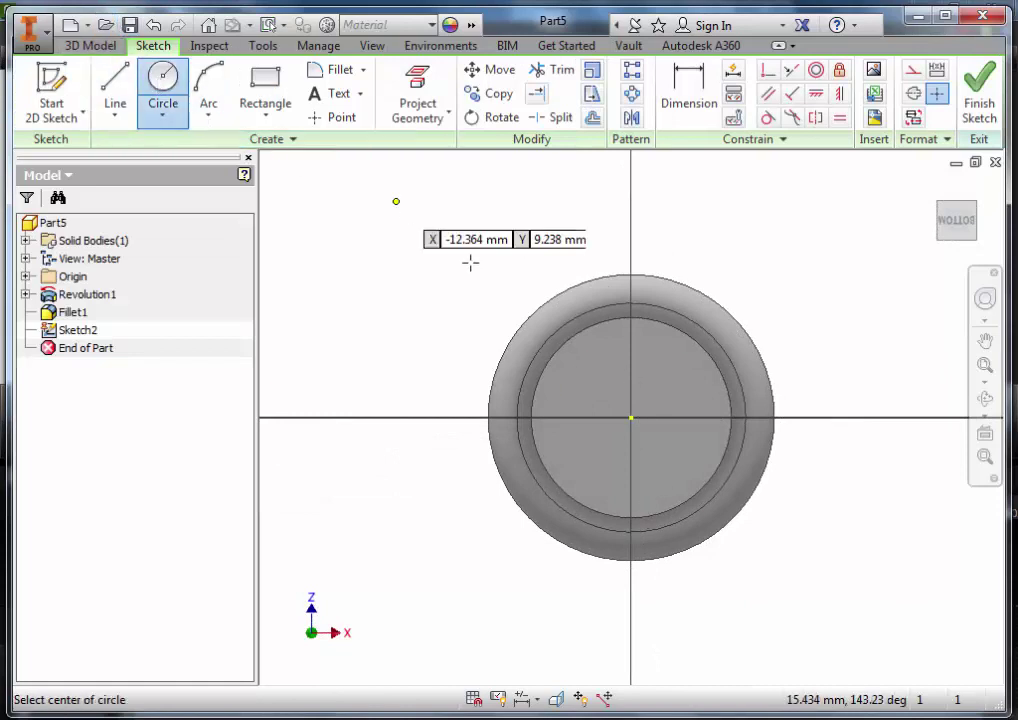
click(631, 417)
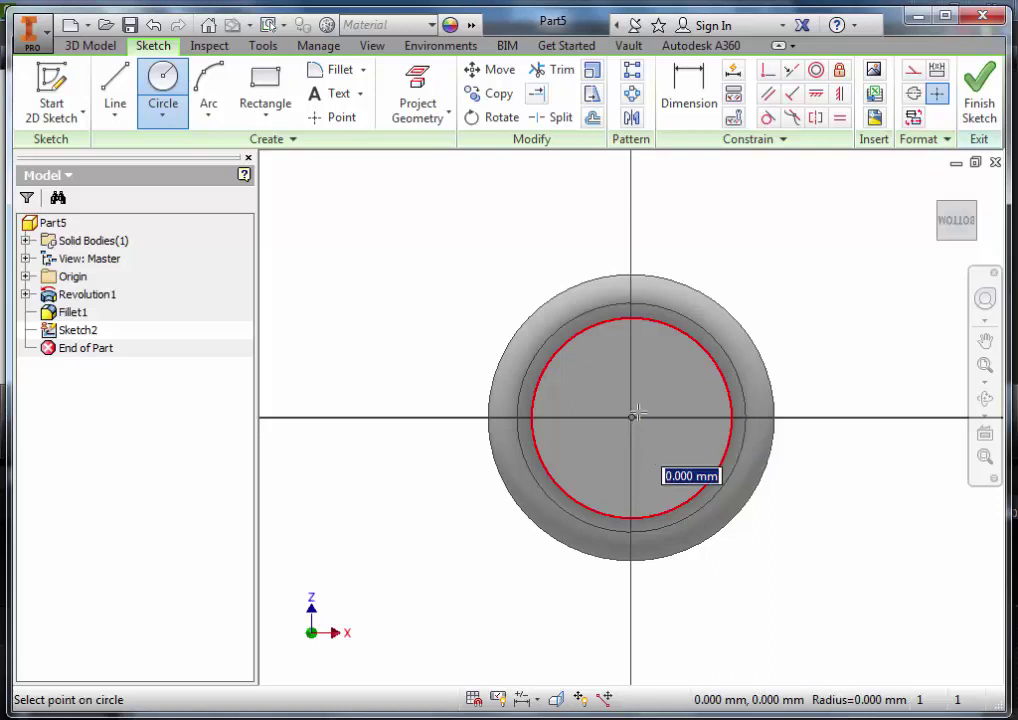
click(673, 359)
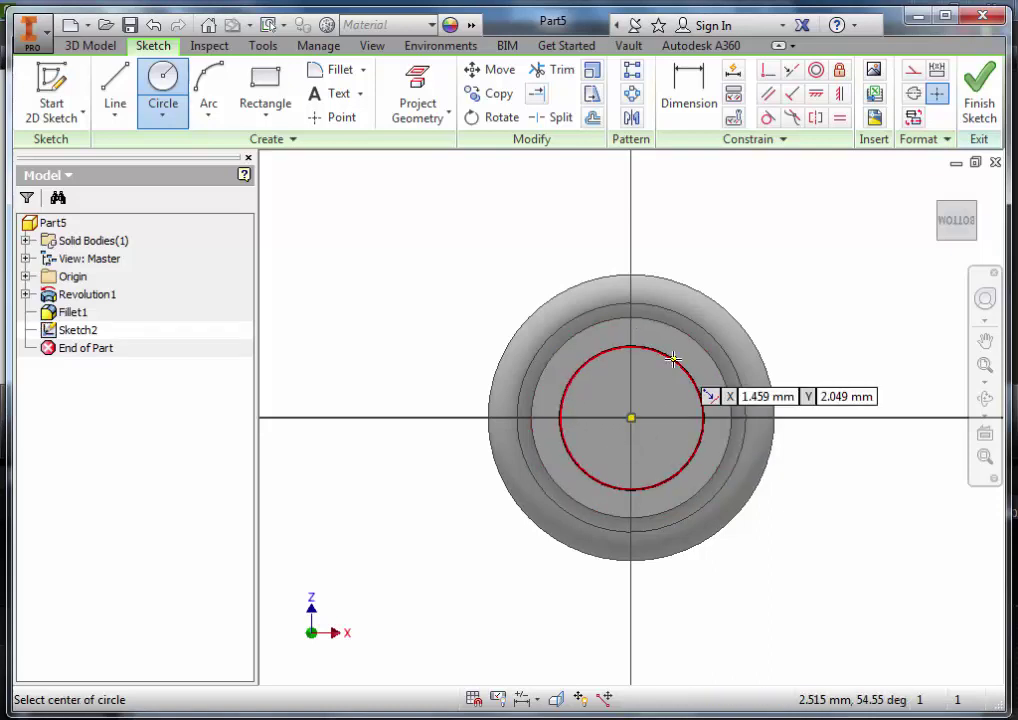
key(d)
click(682, 368)
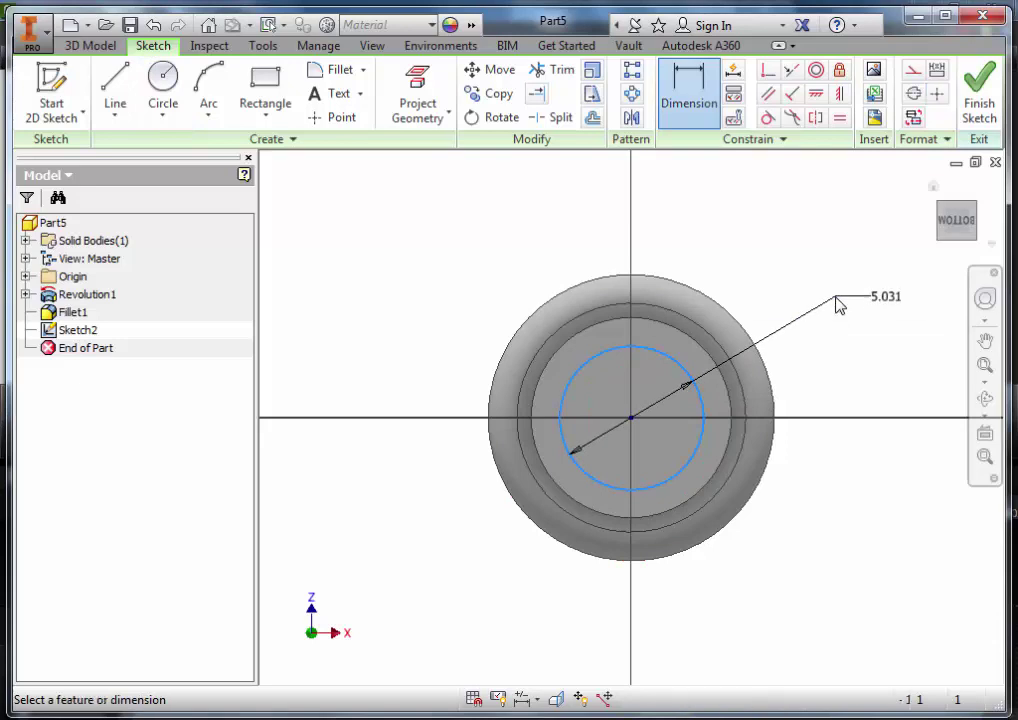
click(838, 305)
text(5)
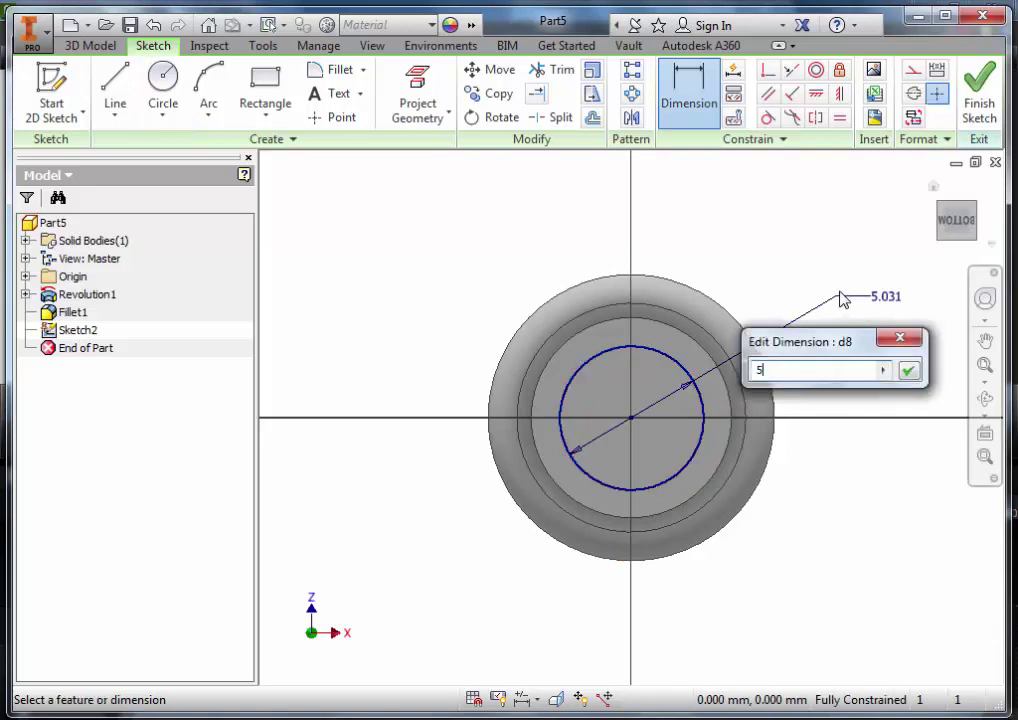
key(Return)
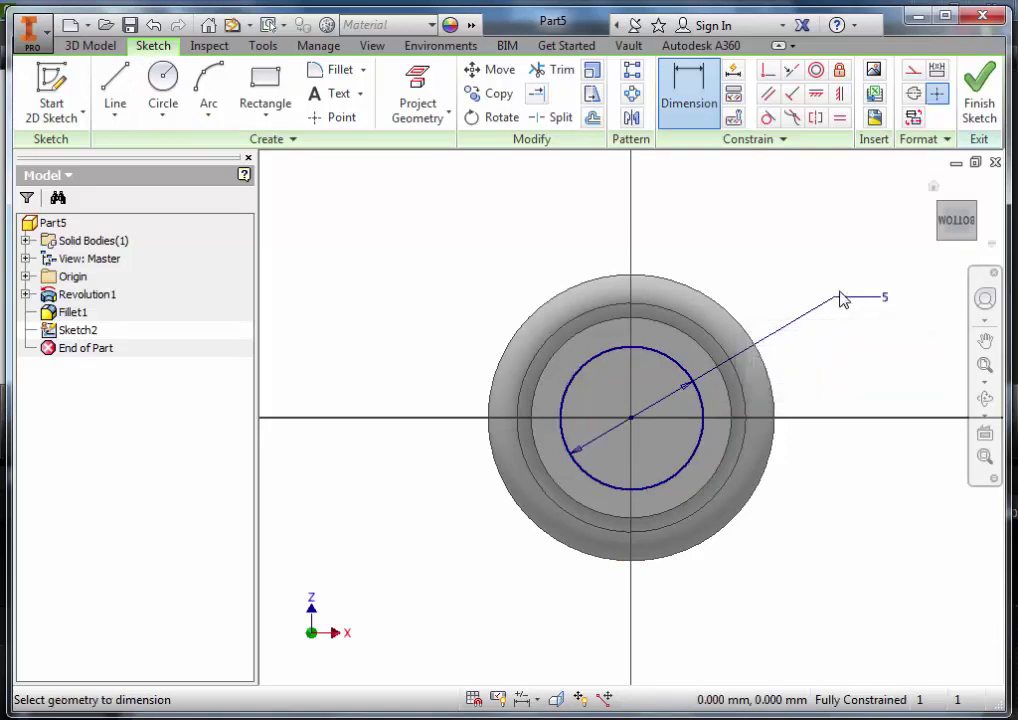
click(975, 118)
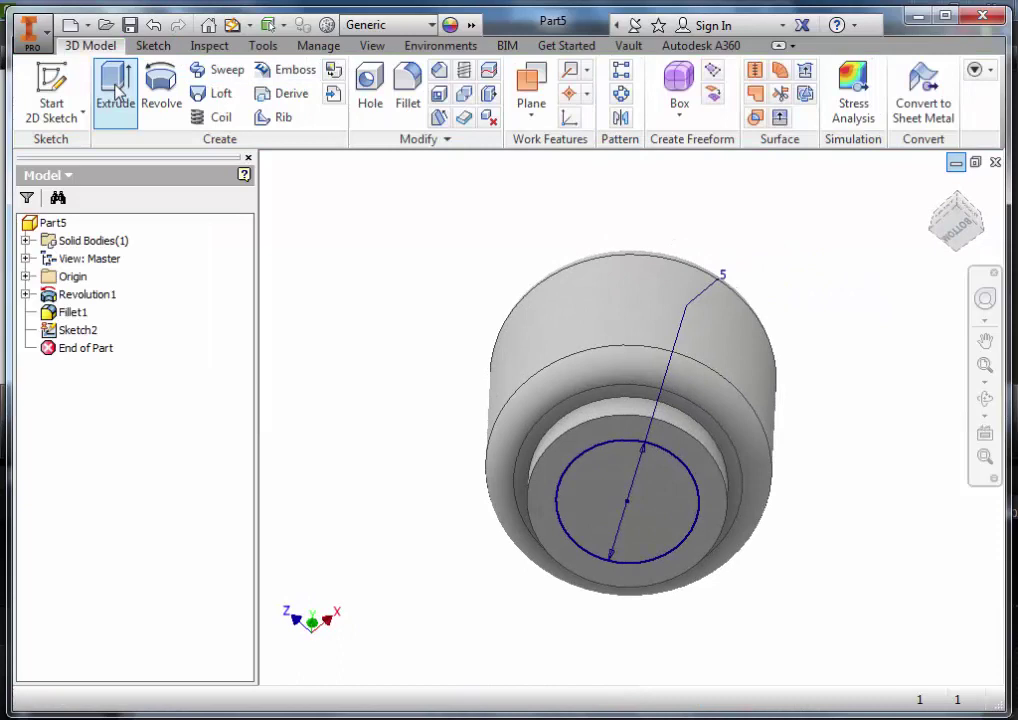
Step: Cut the 5 mm circle 8.6 mm deep into the head's underside as Extrusion1
click(116, 92)
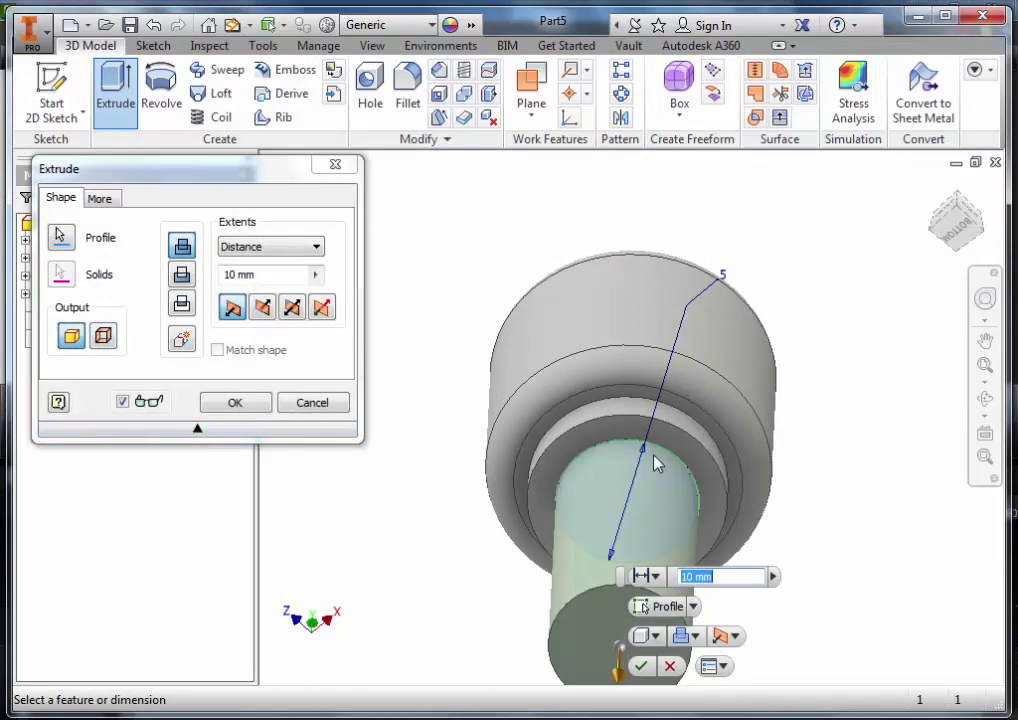
click(180, 276)
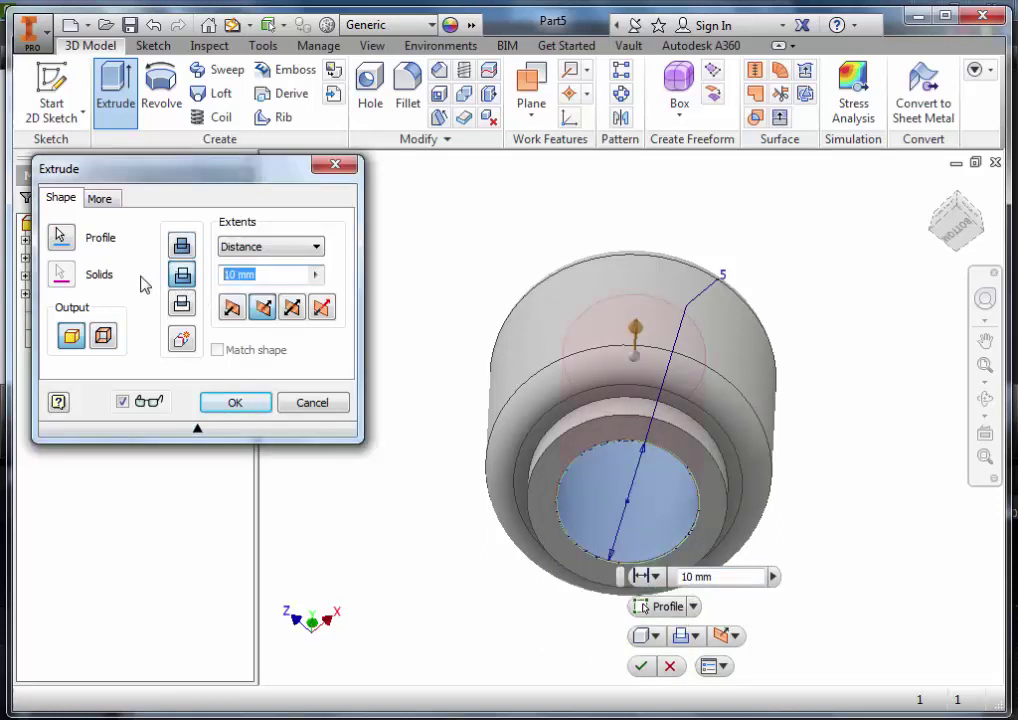
text(8.6)
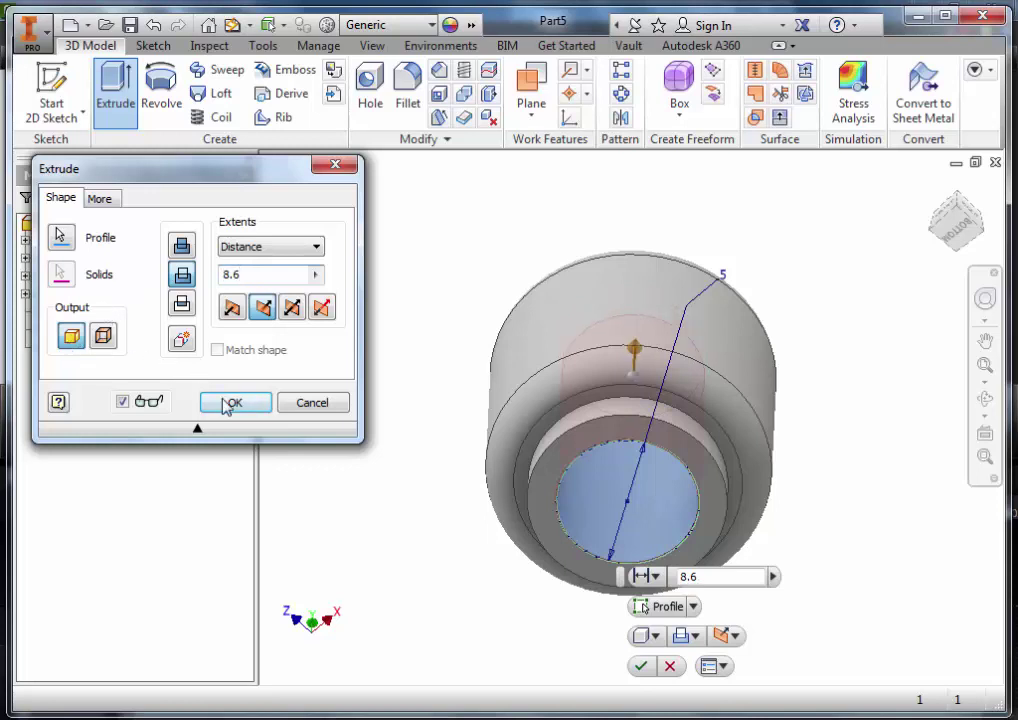
click(228, 403)
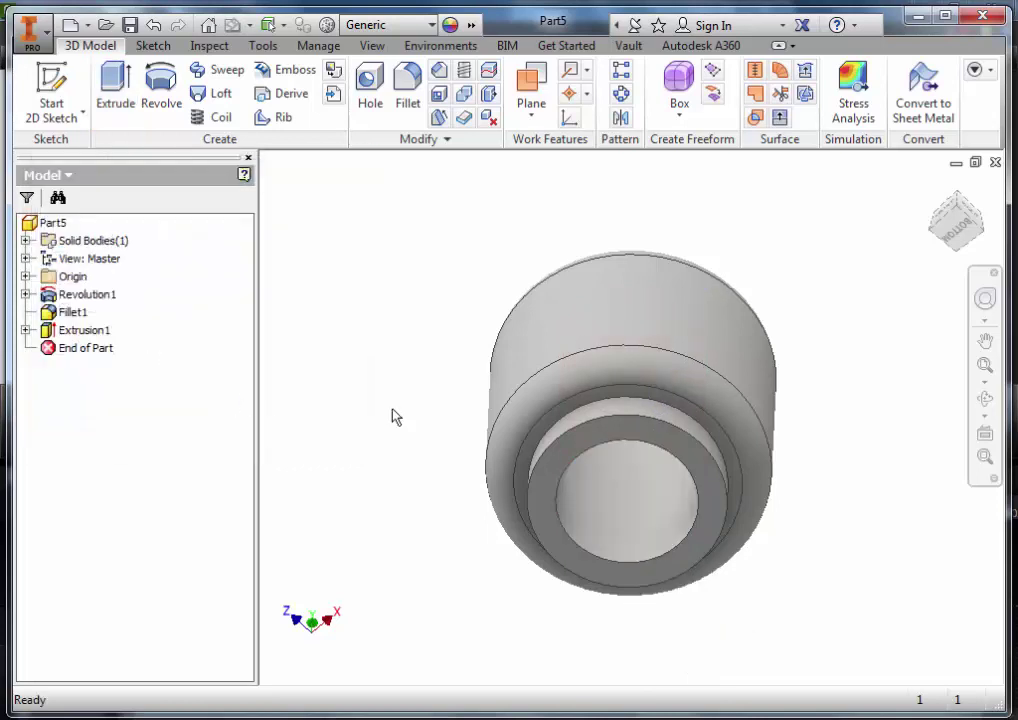
click(986, 398)
mouse_move(609, 339)
mouse_down()
mouse_move(736, 561)
mouse_move(661, 239)
mouse_move(723, 375)
mouse_move(770, 645)
mouse_move(827, 495)
mouse_up()
right_click(827, 495)
click(897, 495)
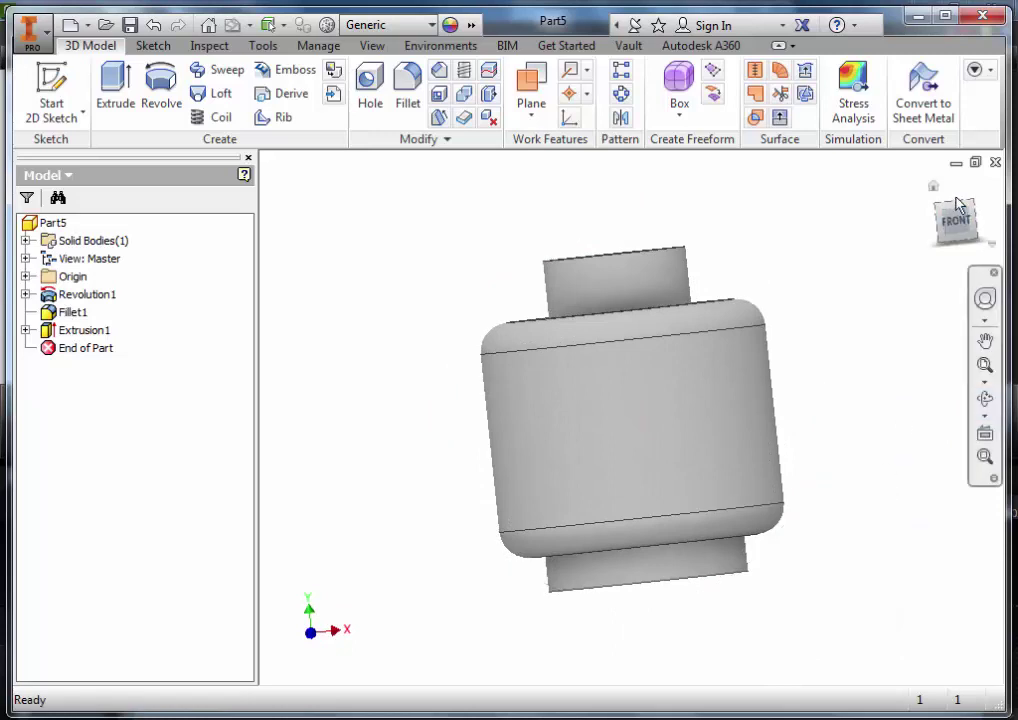
click(969, 212)
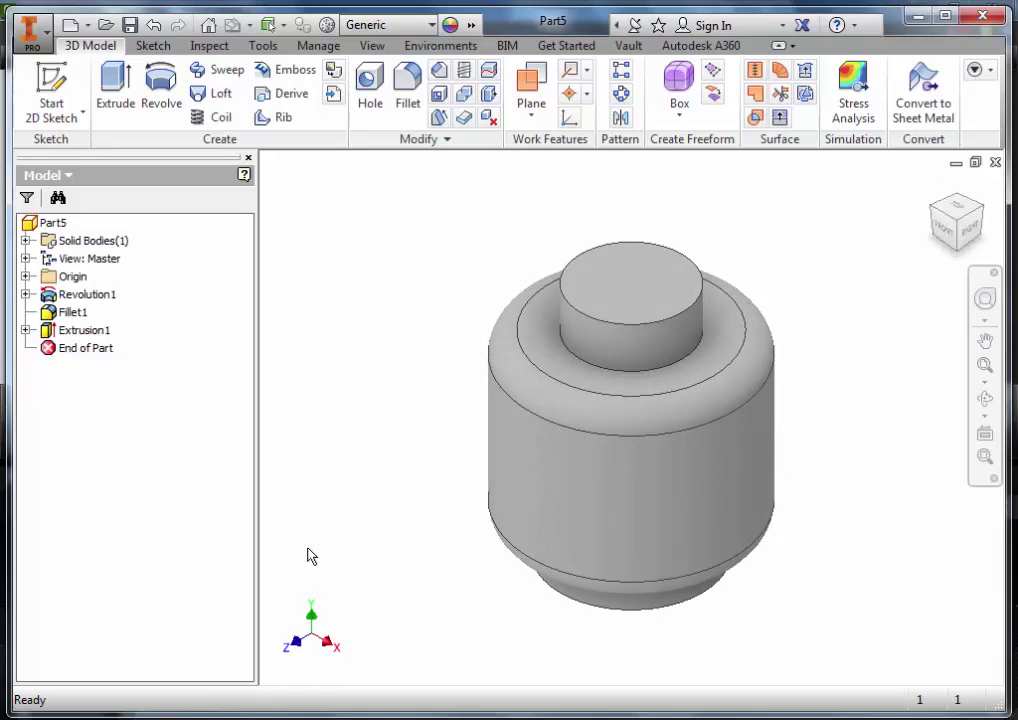
Step: Start a sketch on the top stud's face and draw a circle centred on the origin
click(38, 85)
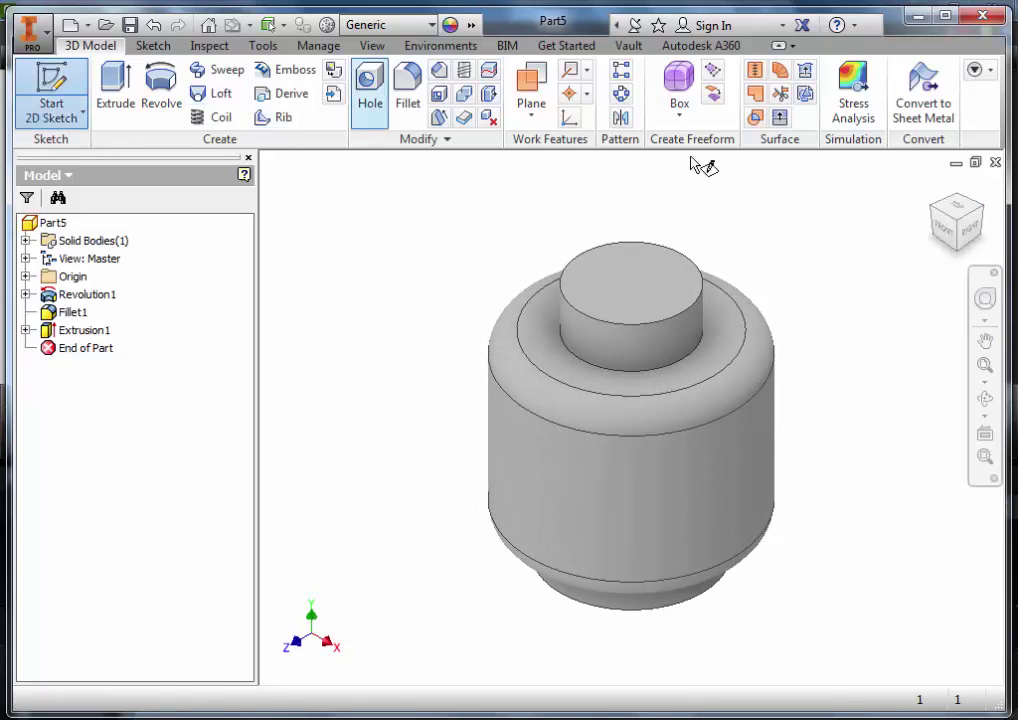
click(662, 286)
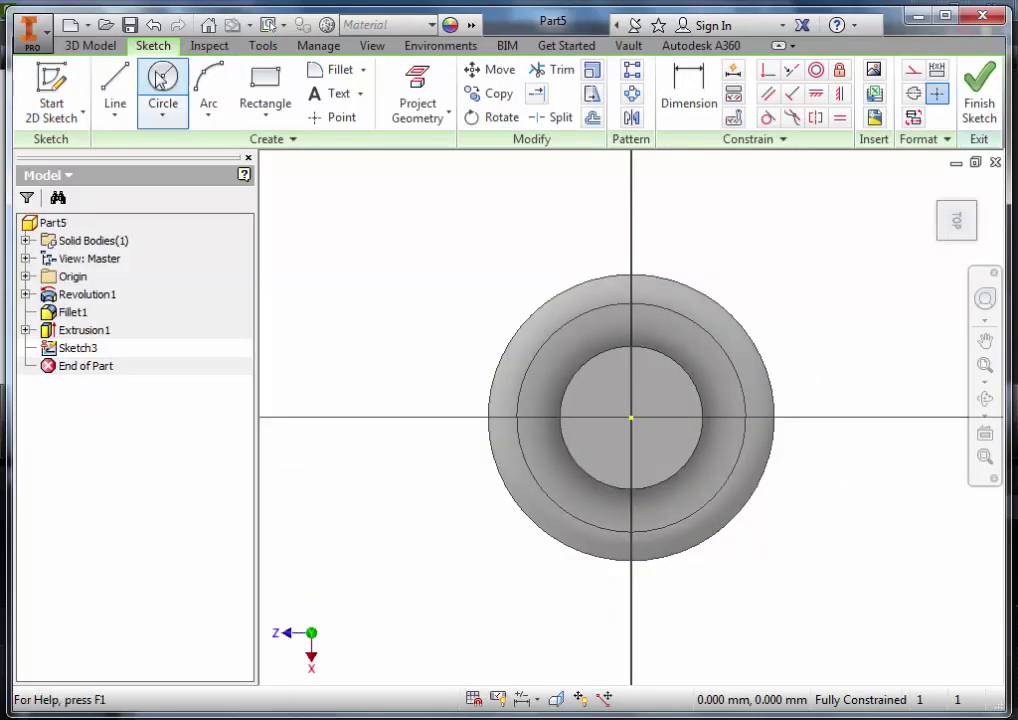
click(160, 85)
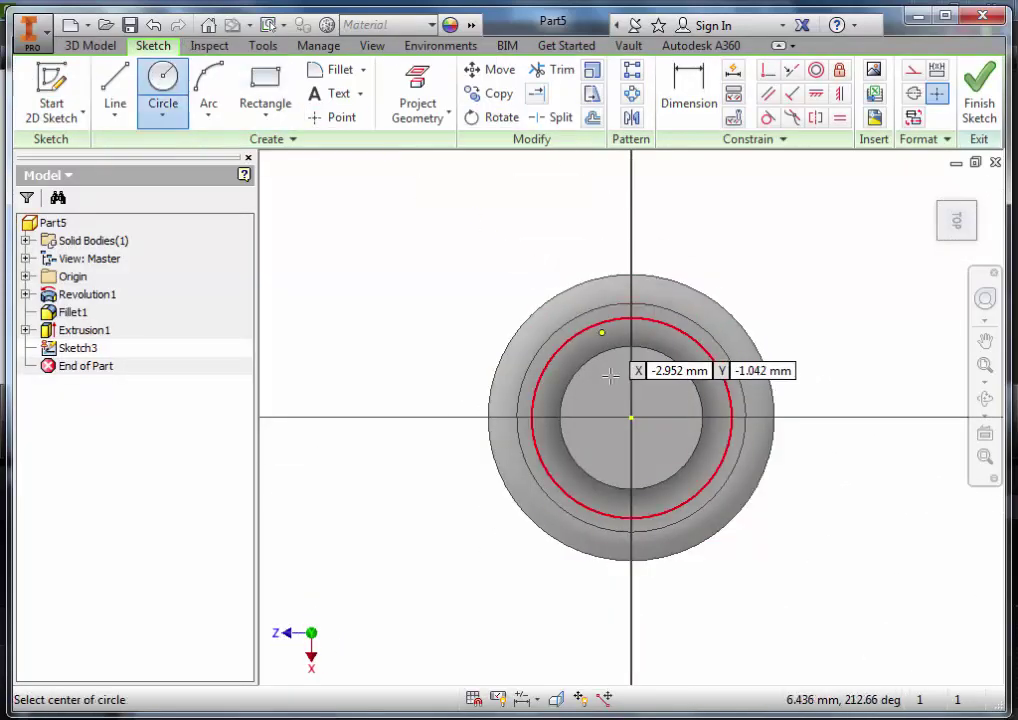
click(631, 418)
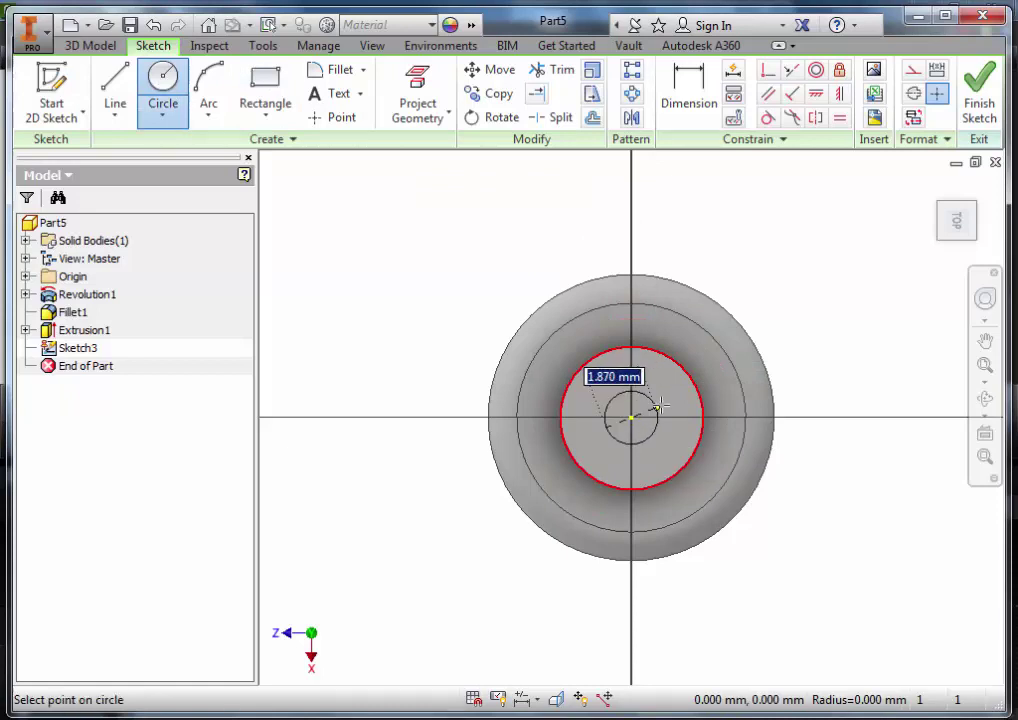
click(664, 401)
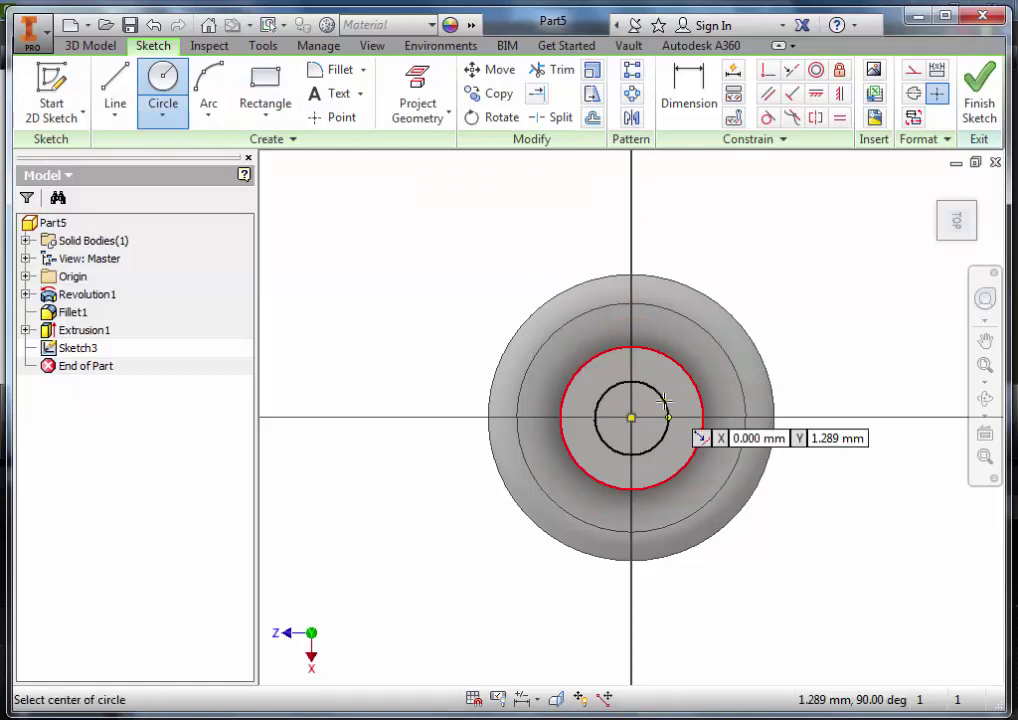
Step: Dimension the circle to 3.2 mm diameter and finish the sketch
key(d)
click(664, 401)
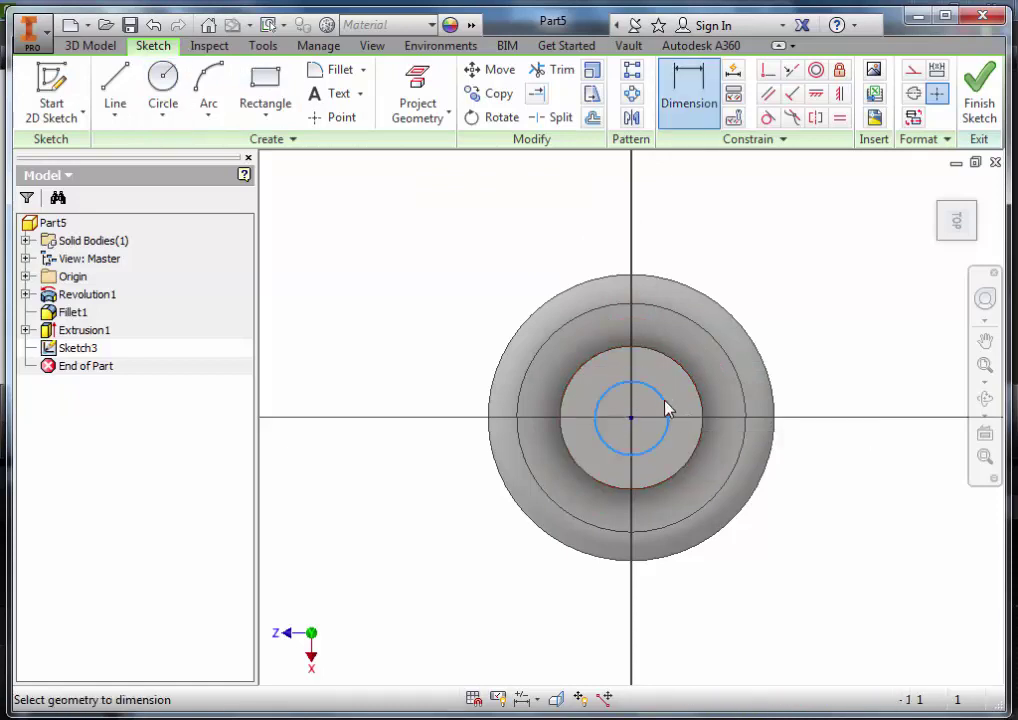
click(808, 321)
text(3.2)
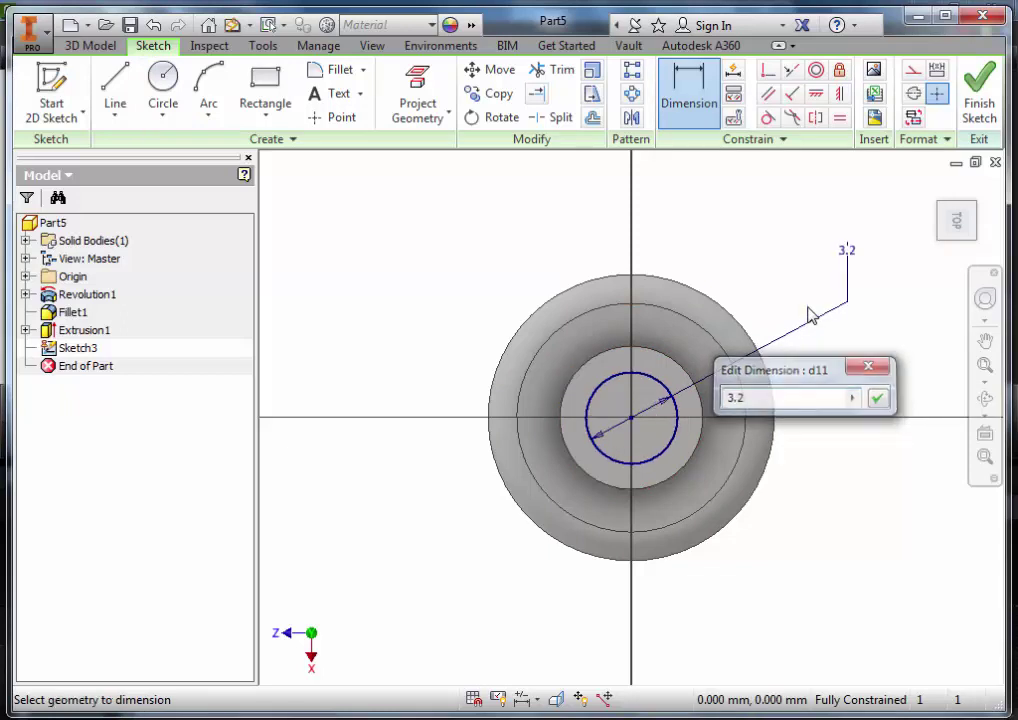
key(Return)
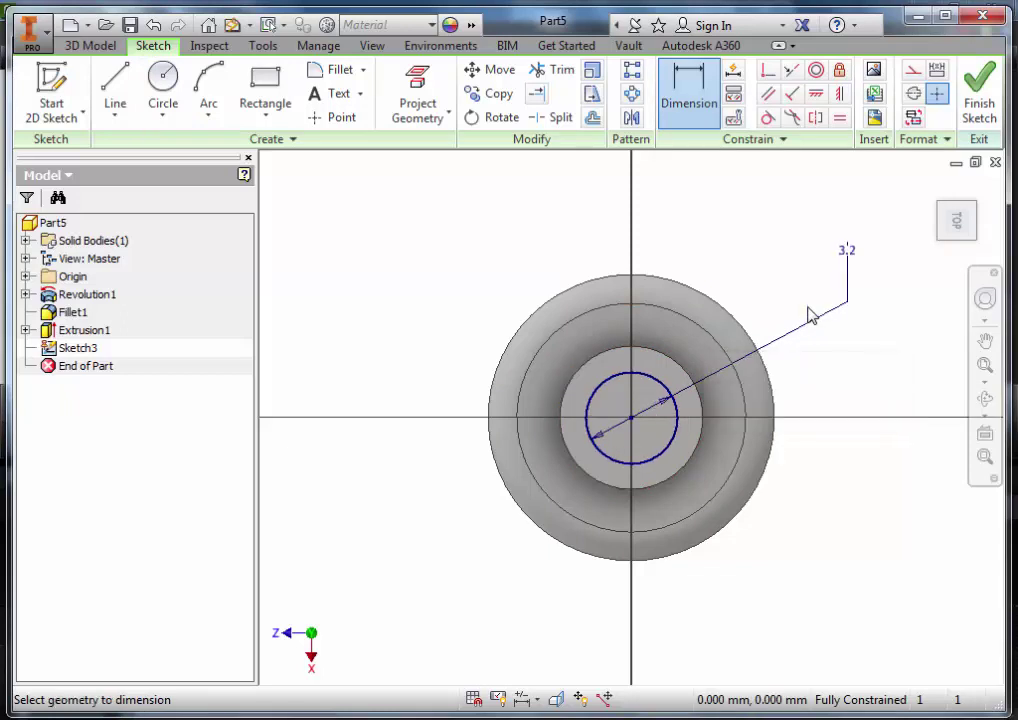
click(986, 104)
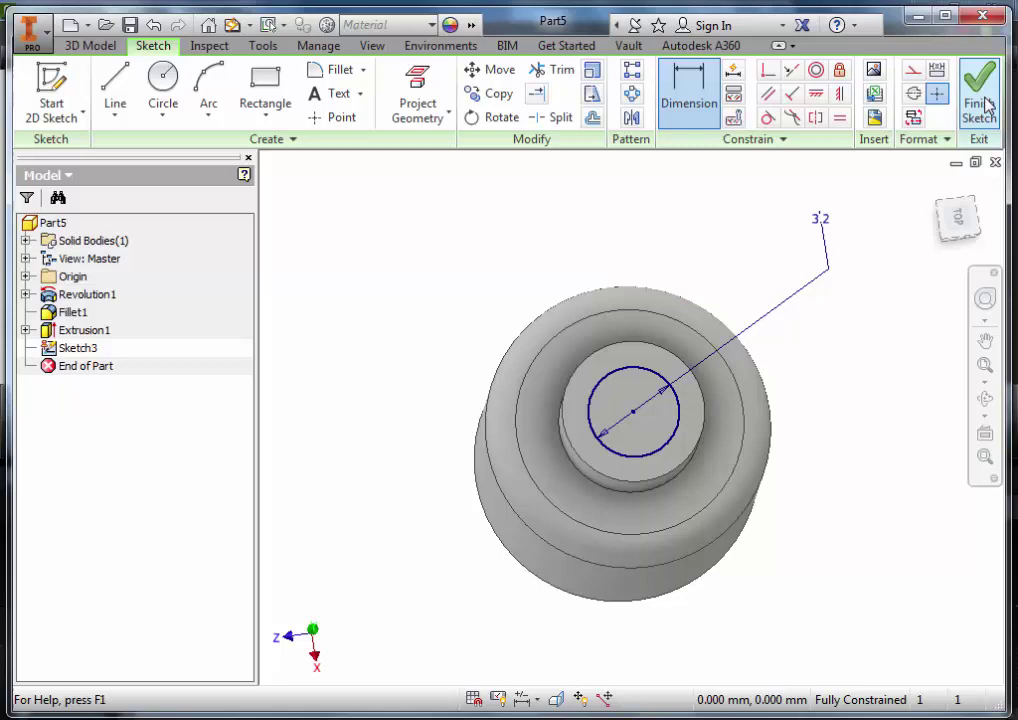
Step: Extrude-cut the 3.2 mm circle from the top stud down to the next face
click(115, 88)
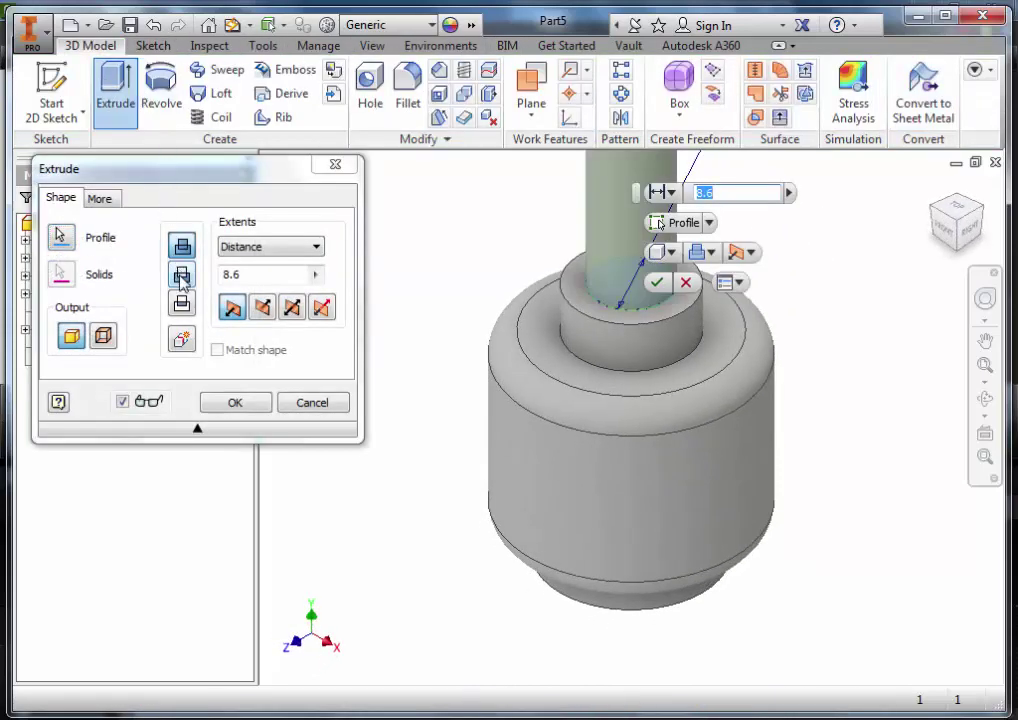
click(182, 279)
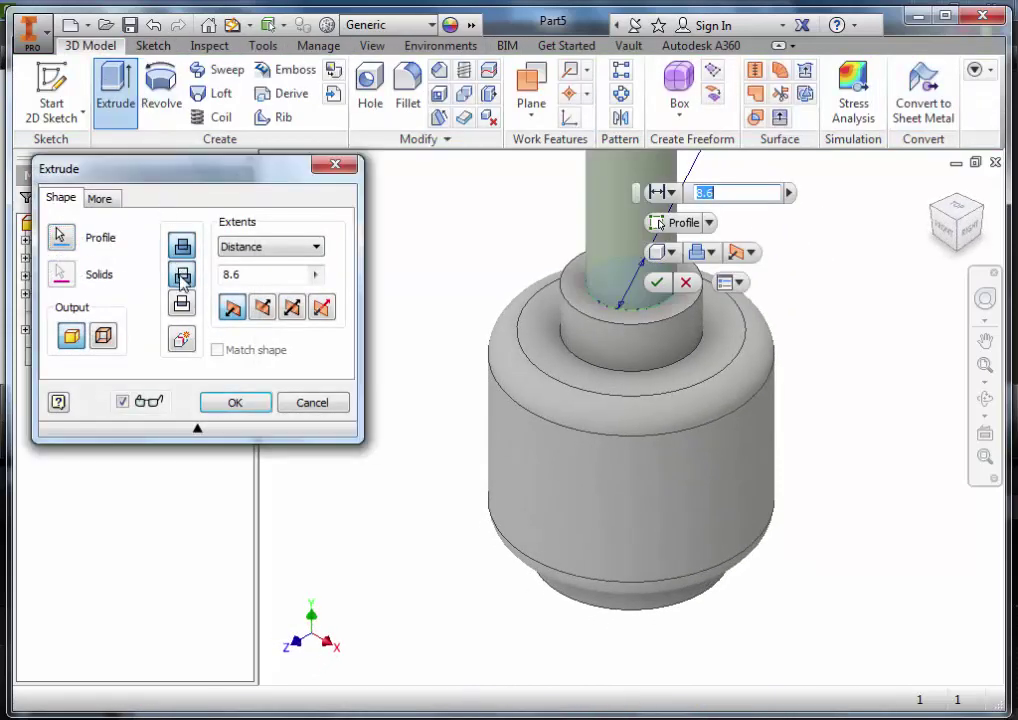
click(280, 254)
click(240, 277)
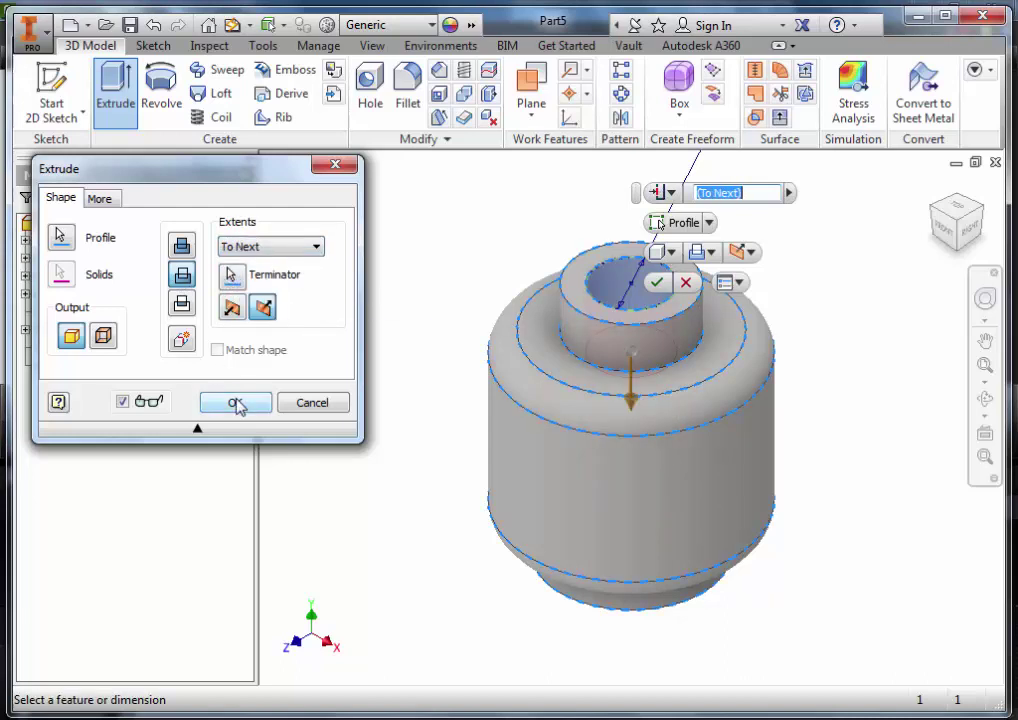
click(236, 404)
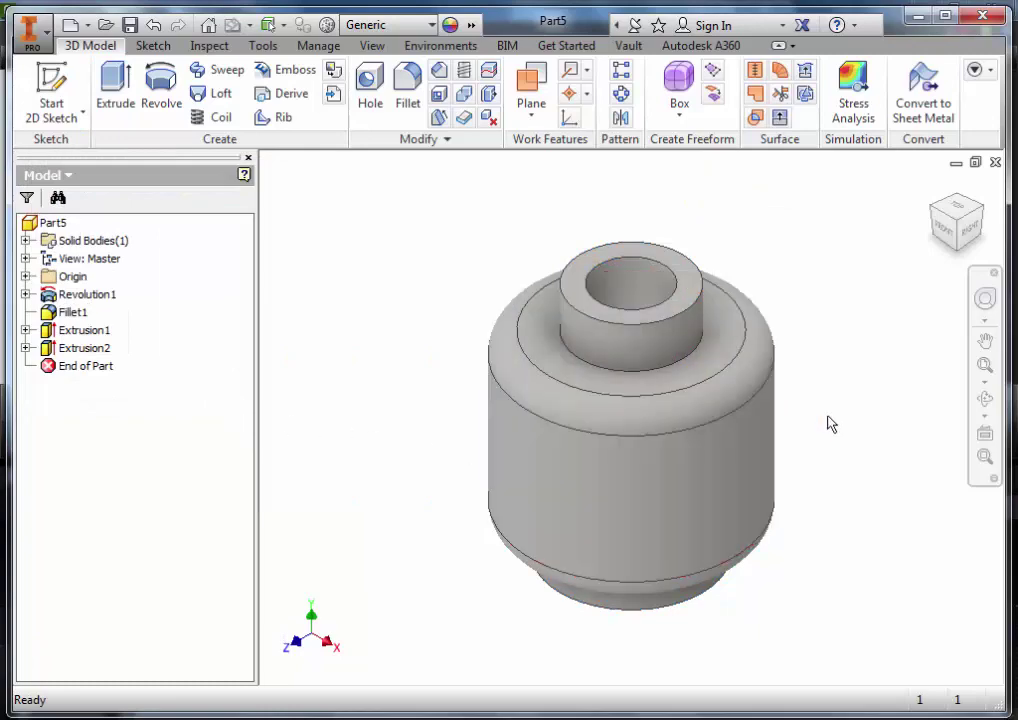
click(984, 400)
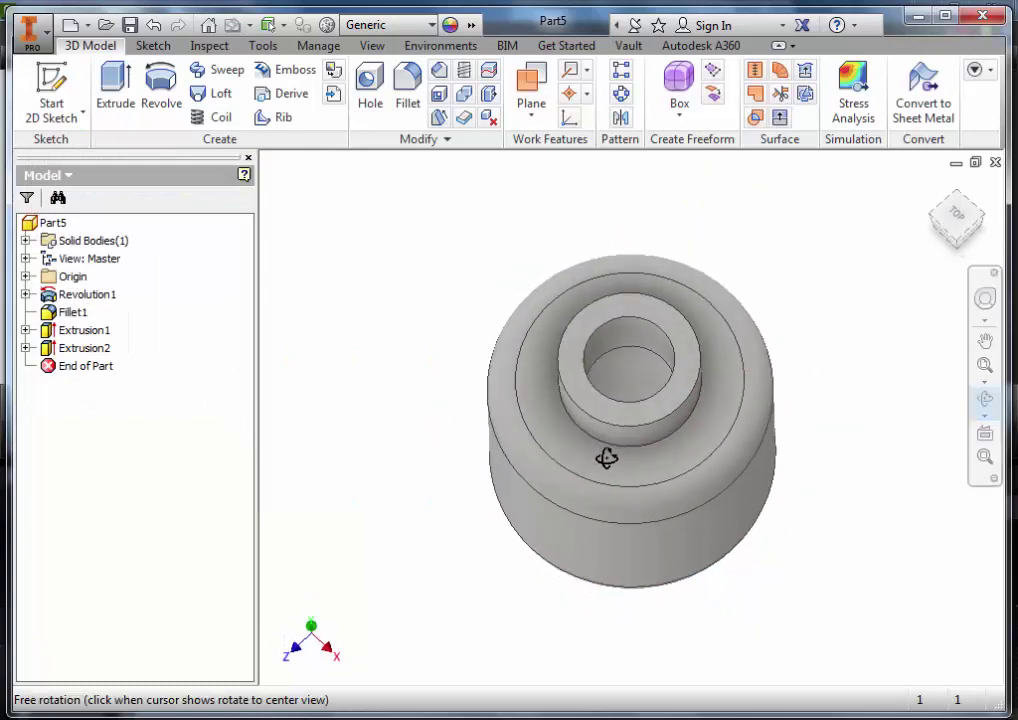